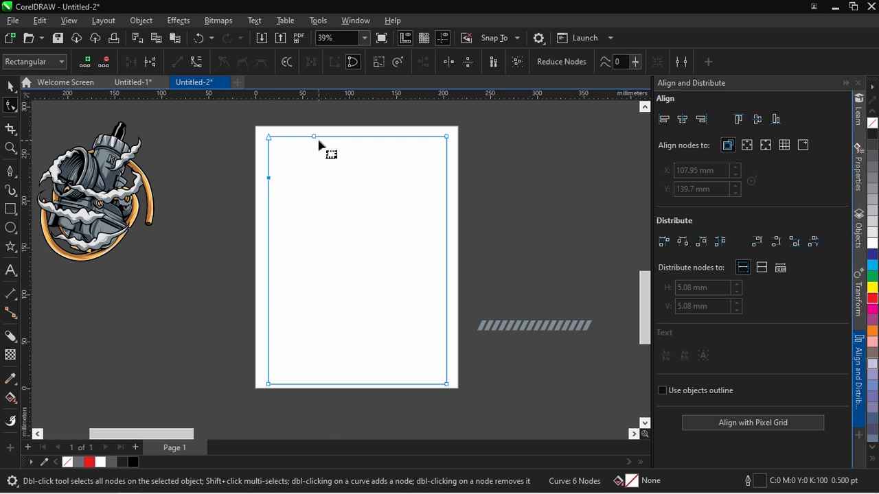
Cut the rectangle's upper-left corner diagonally by moving the two adjacent nodes outward along its edges and removing the corner node
left_click_drag(315, 138, 322, 138)
left_click_drag(269, 179, 269, 189)
double_click(268, 137)
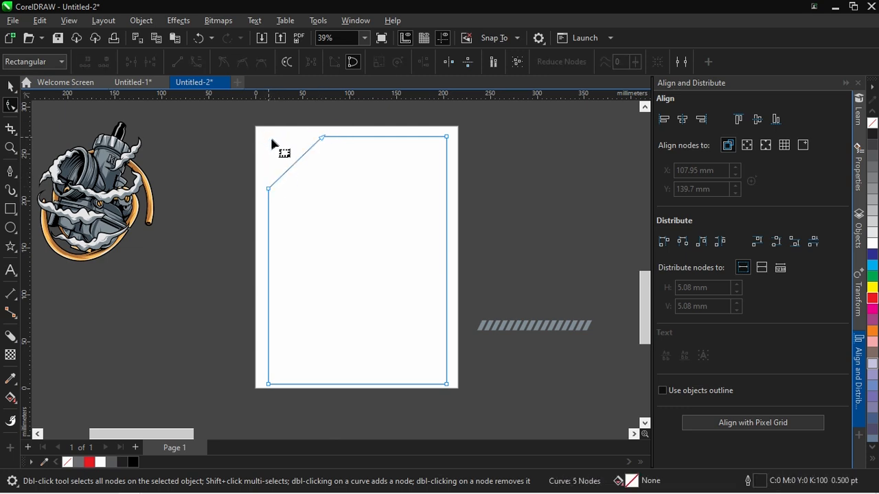
Give the cut-corner frame a 12 pt outline and convert that outline to an object
left_click(11, 87)
left_click(403, 62)
left_click(384, 123)
left_click(403, 62)
left_click(391, 161)
left_click(403, 62)
left_click(390, 181)
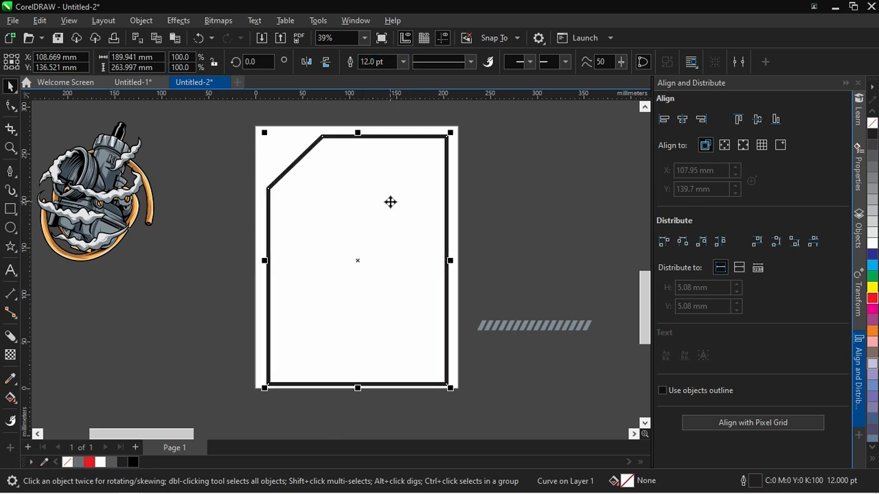
Draw a rectangle about 13.7 × 8.2 mm centred across the upper part of the frame's right bar
left_click(11, 209)
scroll(451, 183, "up", 4)
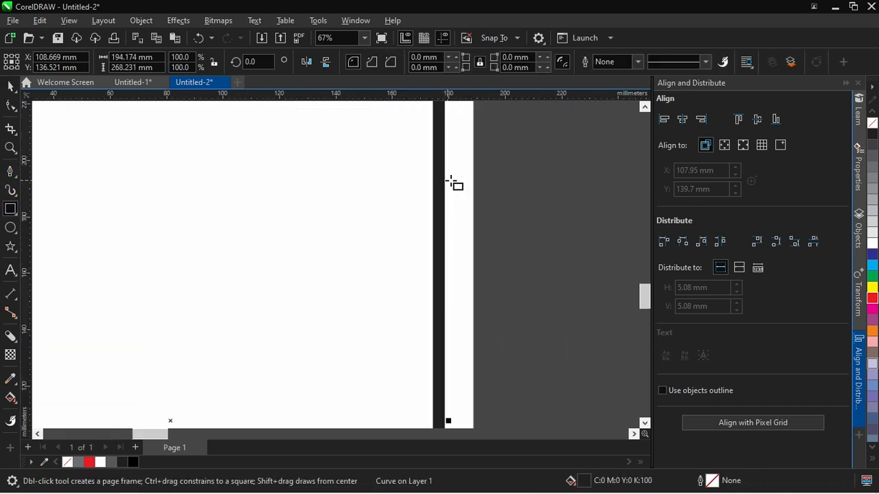
left_click_drag(420, 182, 461, 206)
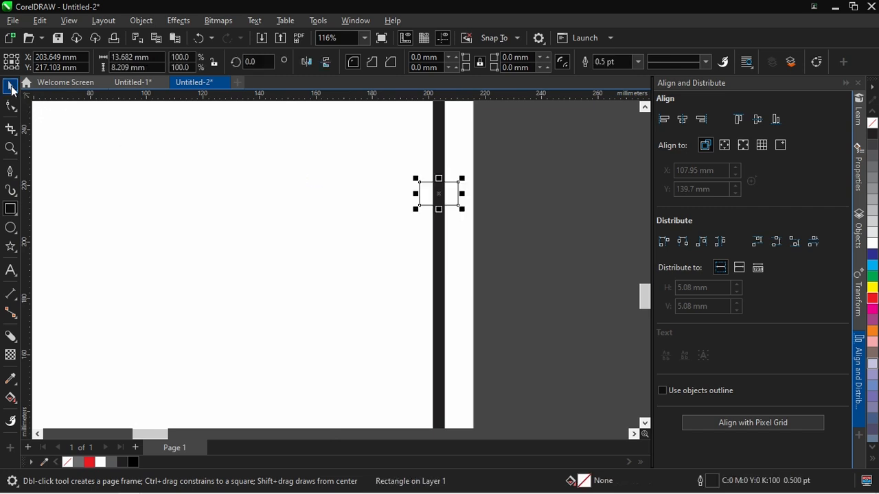
left_click(11, 87)
Duplicate the small rectangle twice straight down to make a stack of three evenly spaced rectangles
scroll(525, 190, "down", 2)
scroll(511, 192, "up", 3)
left_click_drag(452, 193, 451, 237)
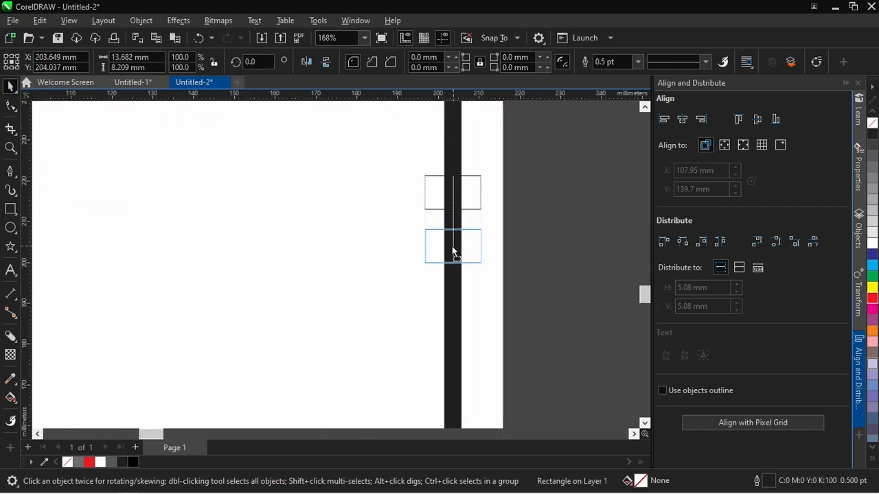
Skew the three stacked rectangles together vertically by about 26° so their right sides rise
left_click_drag(392, 170, 391, 170)
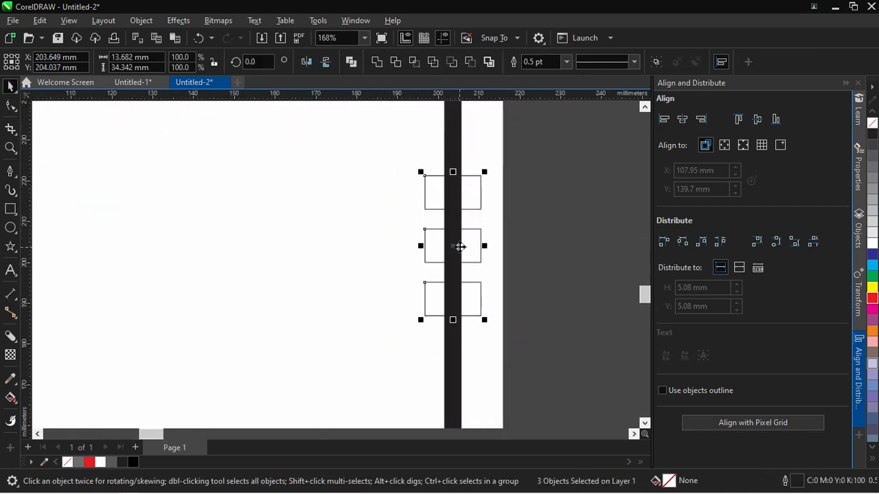
left_click(471, 242)
left_click_drag(483, 239, 477, 218)
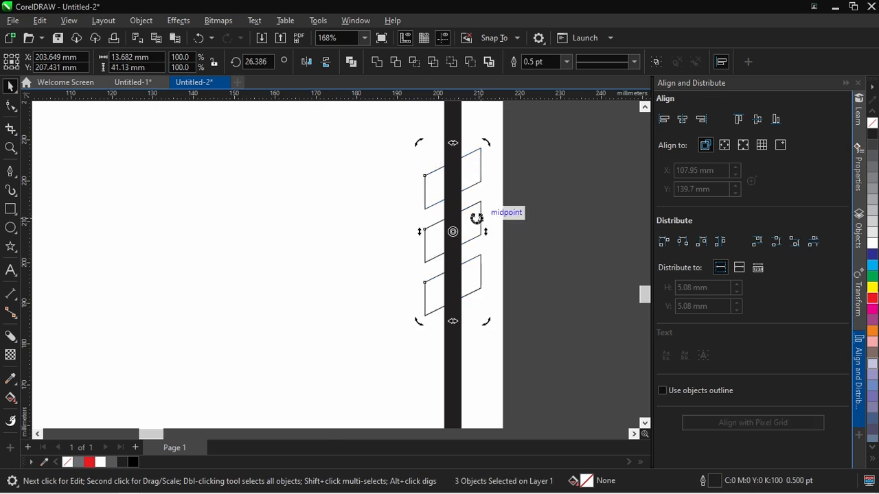
left_click(504, 139)
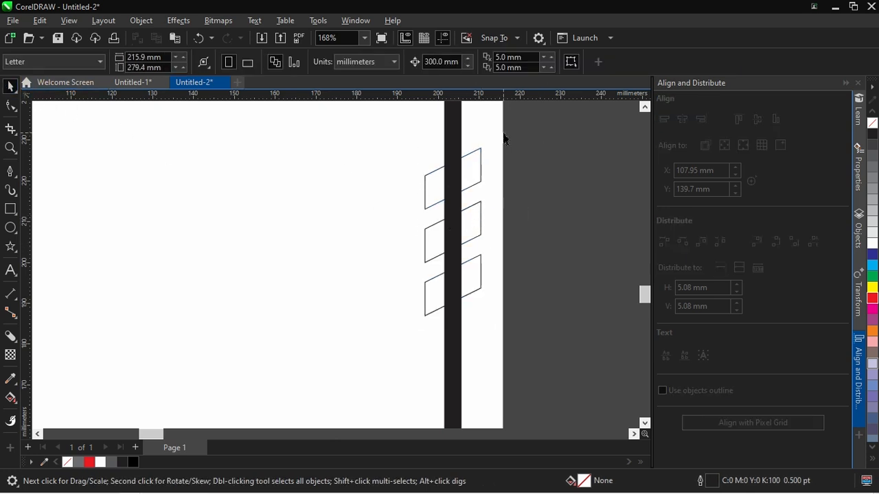
Fill the top slanted stripe red, the middle one white and the bottom one dark grey, and remove their outlines
left_click_drag(381, 334, 381, 334)
left_click(384, 333)
left_click(471, 165)
left_click(872, 298)
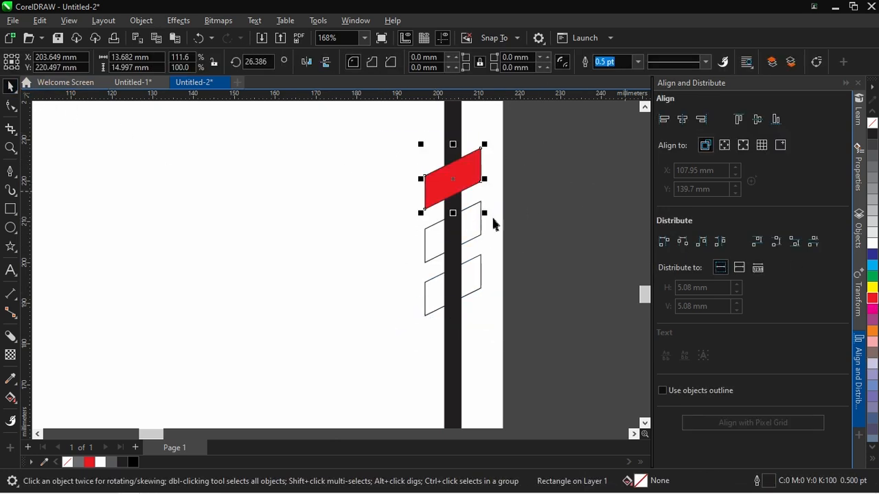
left_click(873, 159)
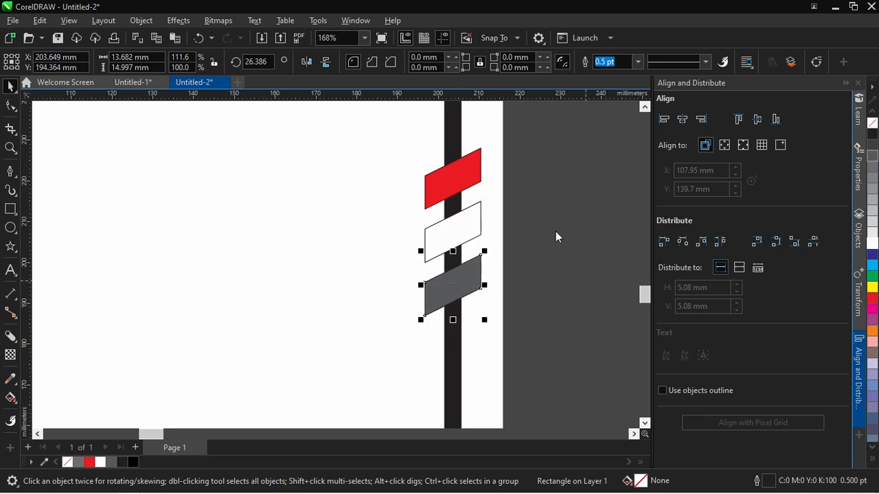
left_click_drag(563, 349, 285, 133)
left_click(490, 226)
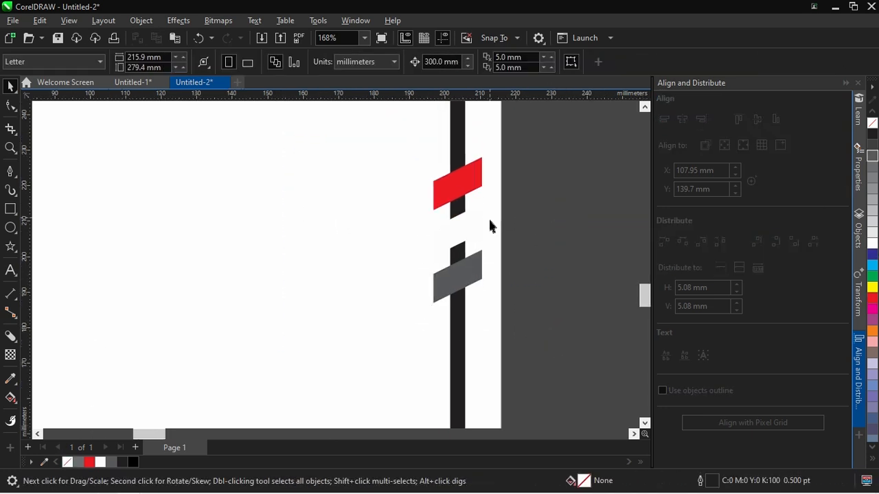
Copy the three slanted stripes onto the lower part of the frame's left bar
scroll(502, 229, "down", 4)
left_click_drag(404, 260, 404, 258)
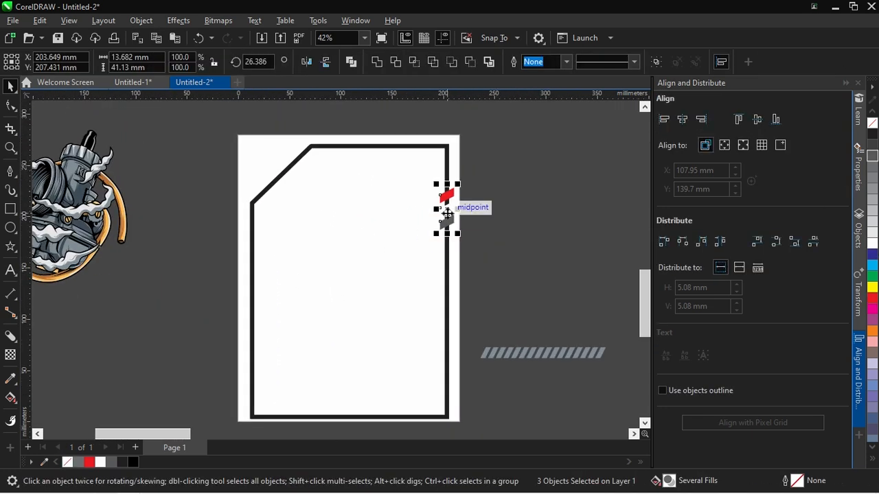
scroll(253, 327, "up", 3)
mouse_move(263, 327)
left_mouse_down()
mouse_move(254, 339)
mouse_move(255, 330)
left_mouse_up()
Centre the copied stripes on the left bar using a temporary guide rectangle about 4.2 × 4.1 mm drawn over it
left_click(10, 209)
left_click_drag(251, 218, 266, 232)
left_click(10, 86)
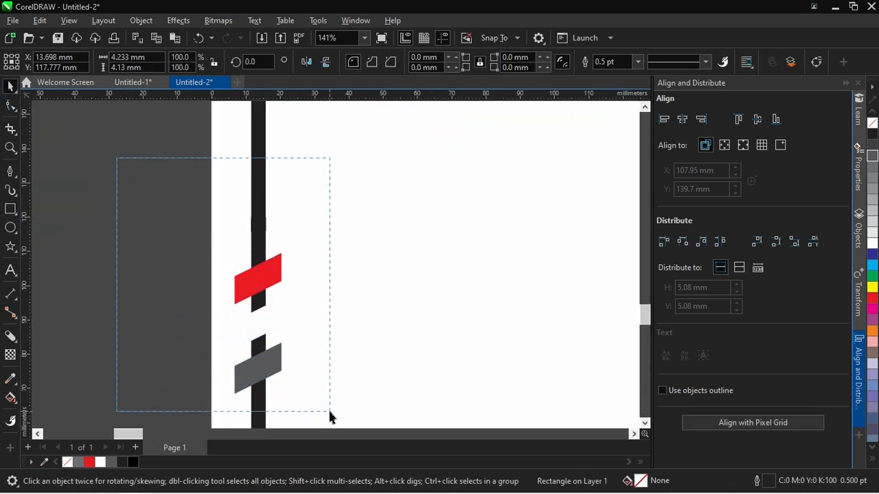
left_click_drag(330, 417, 329, 417)
key("c")
left_click(269, 254)
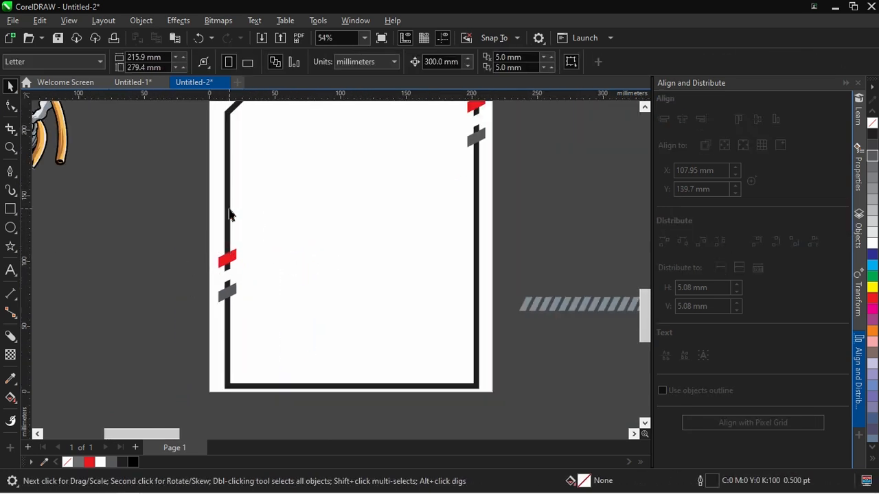
Recolour the black frame to 50% black grey
left_click(229, 212)
right_click(873, 190)
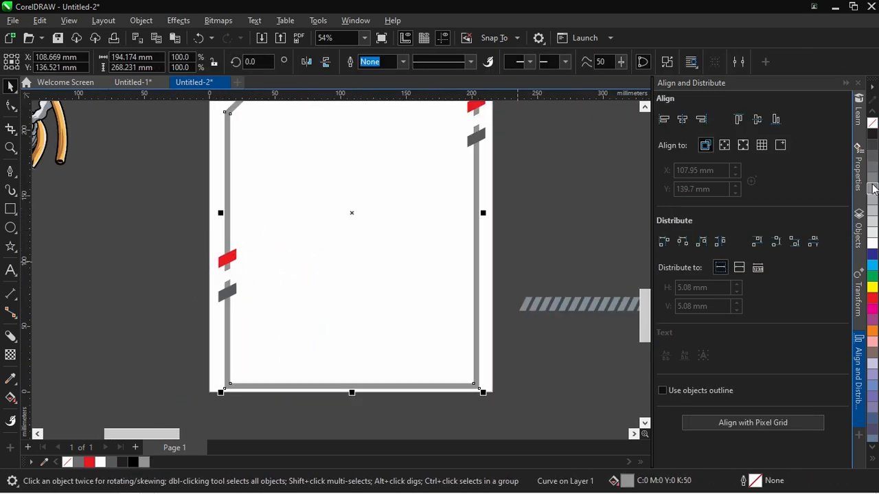
Draw a rectangle about 23.3 × 26.6 mm over the right stripes' gap and trim the frame with it
scroll(488, 200, "up", 4)
scroll(496, 141, "up", 2)
left_click_drag(371, 130, 469, 244)
key("space")
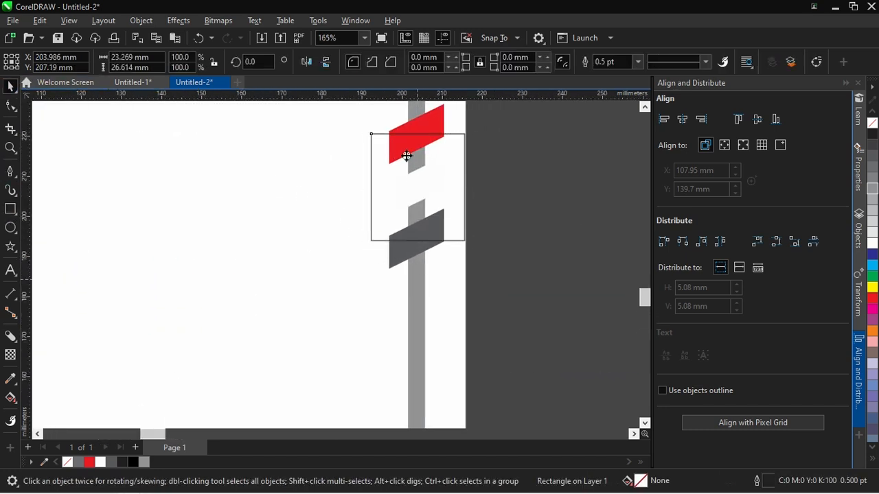
left_click(406, 161, "shift")
Copy the cutting rectangle over the left stripes' gap, trim the frame there and delete the leftover rectangle
scroll(479, 204, "down", 4)
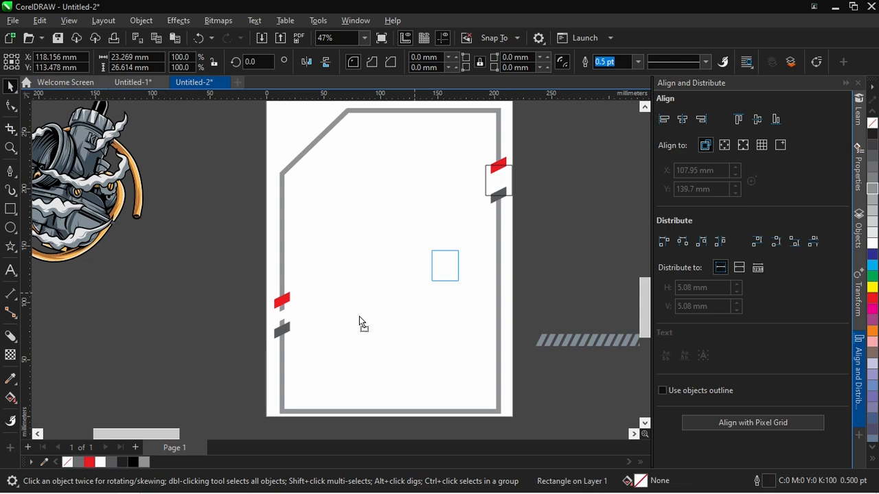
left_click(289, 320, "shift")
scroll(285, 329, "up", 4)
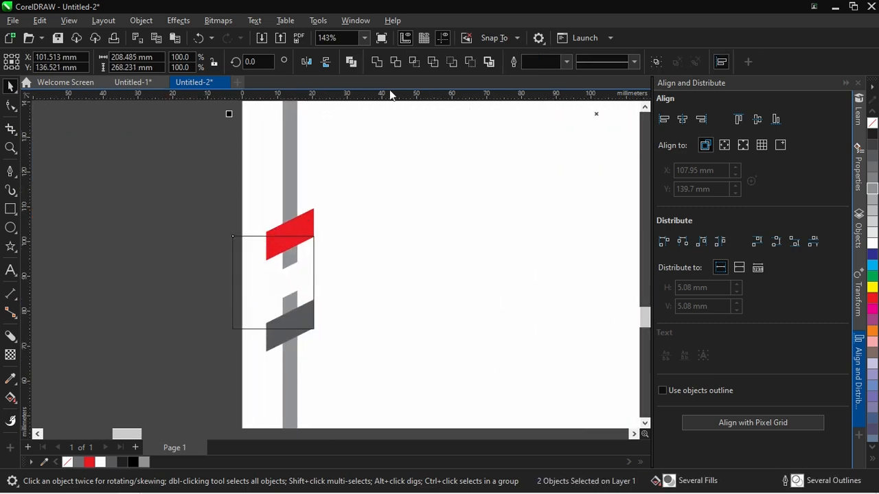
left_click(165, 232)
left_click(256, 272)
key("Delete")
Place a copy of the carburettor illustration below the original, outside the page
scroll(246, 314, "down", 8)
scroll(422, 172, "up", 1)
scroll(163, 179, "down", 1)
left_click_drag(83, 262, 82, 263)
left_click_drag(176, 158, 199, 295)
right_click(199, 295)
left_click(231, 283)
Ungroup the copied carburettor illustration and delete its black base shape
scroll(231, 283, "up", 1)
scroll(107, 331, "up", 3)
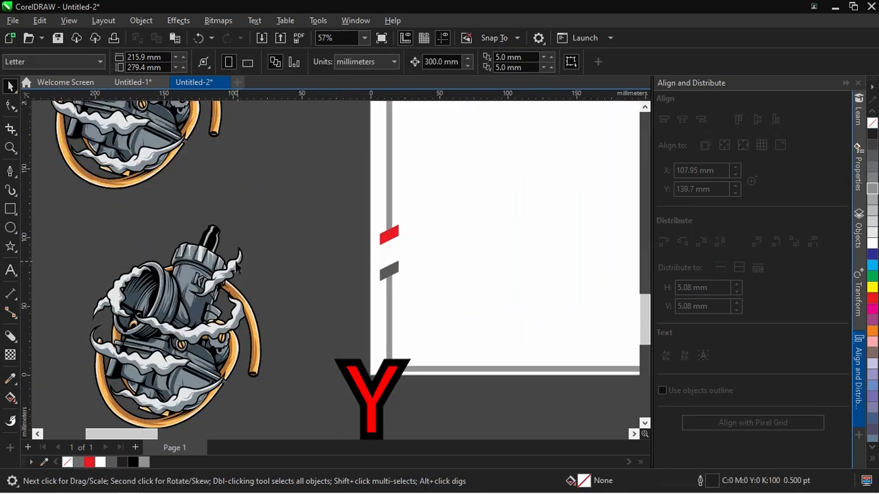
scroll(289, 246, "up", 5)
left_click(270, 199)
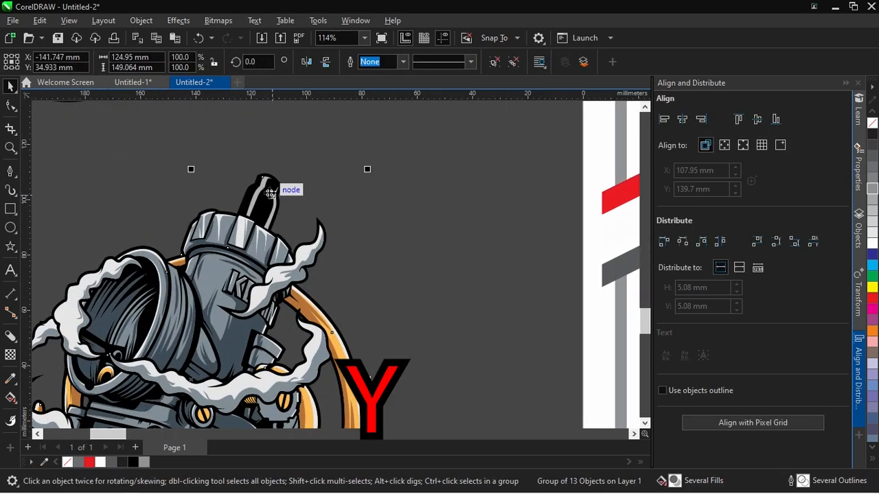
key("Delete")
key("ctrl+z")
left_click(364, 251)
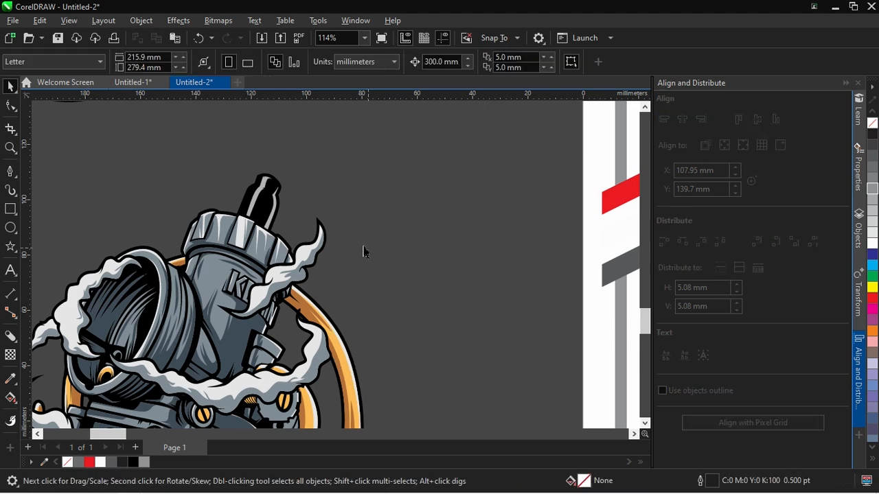
scroll(265, 209, "up", 5)
Trim the light grey highlights out of the grey body shapes beneath, and delete the highlight shape
left_click(241, 175)
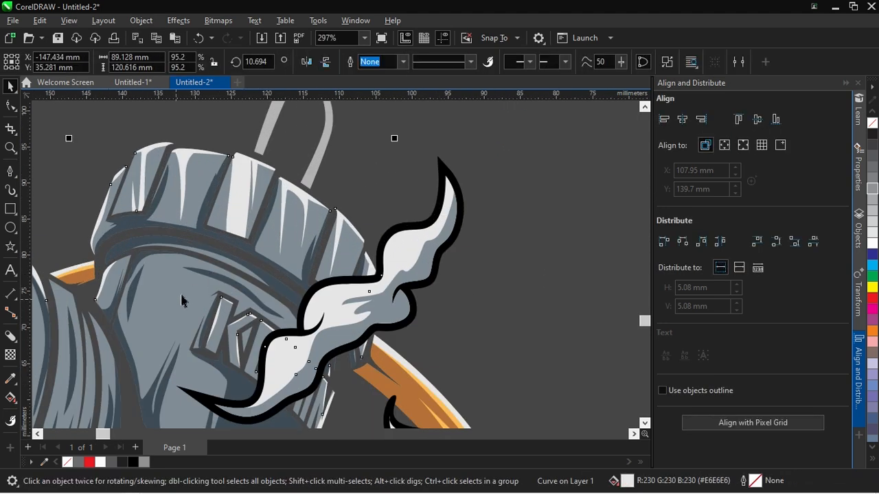
left_click(177, 298, "shift")
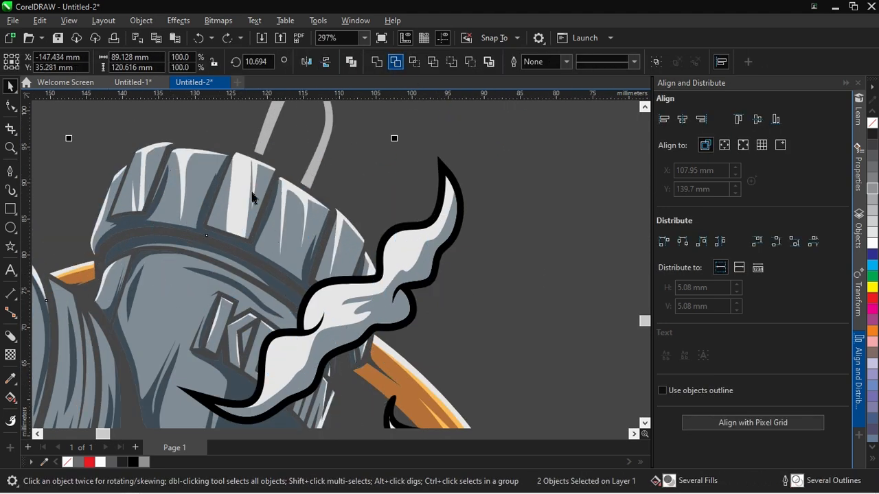
key("Escape")
left_click_drag(243, 186, 277, 184)
key("ctrl+z")
left_click(142, 236, "shift")
left_click(395, 63)
key("Escape")
left_click(240, 184)
key("Delete")
Trim the grey carburettor body shape with the black smoke outline
left_click_drag(420, 260, 403, 230)
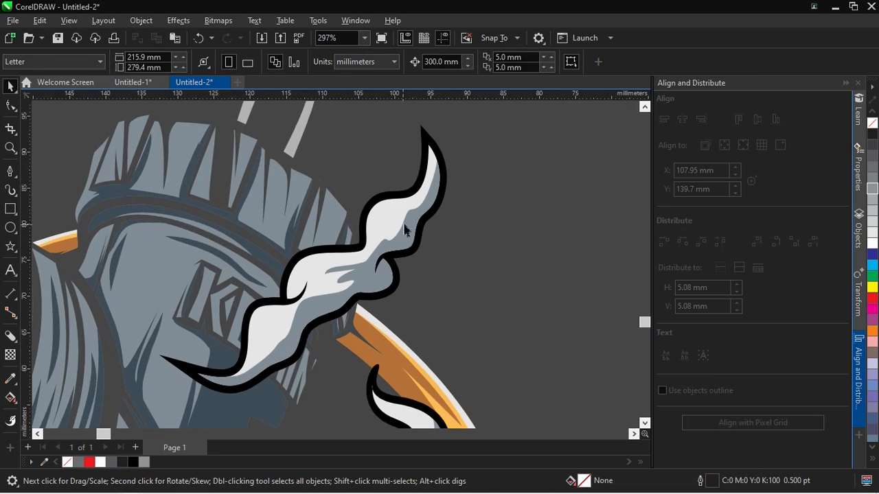
left_click(392, 195)
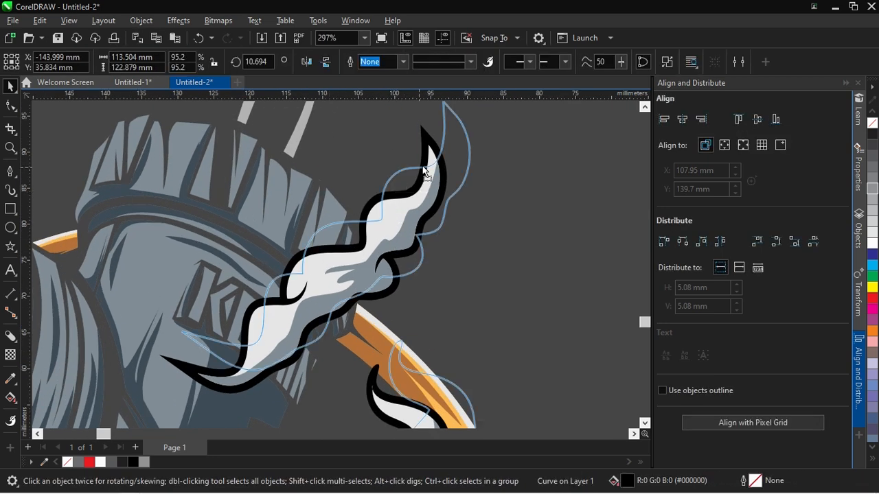
left_click(381, 195, "shift")
key("Escape")
left_click(373, 200)
left_click(289, 235, "shift")
left_click(396, 63)
key("Escape")
left_click(370, 210)
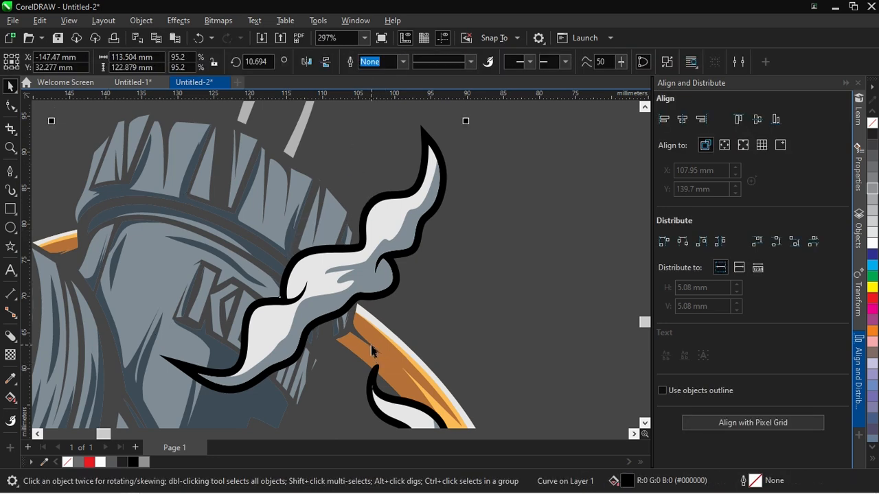
Trim the orange hose shapes with the black smoke outline and delete the outline
scroll(374, 347, "down", 2)
scroll(387, 273, "up", 1)
left_click(380, 280, "shift")
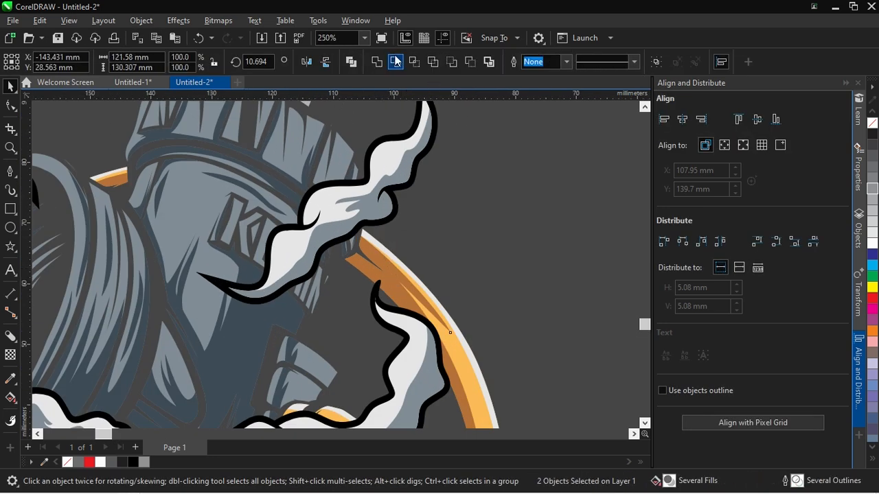
left_click(395, 63)
key("Escape")
left_click(359, 308)
left_click(398, 262, "shift")
left_click(395, 63)
left_click(393, 184)
key("Delete")
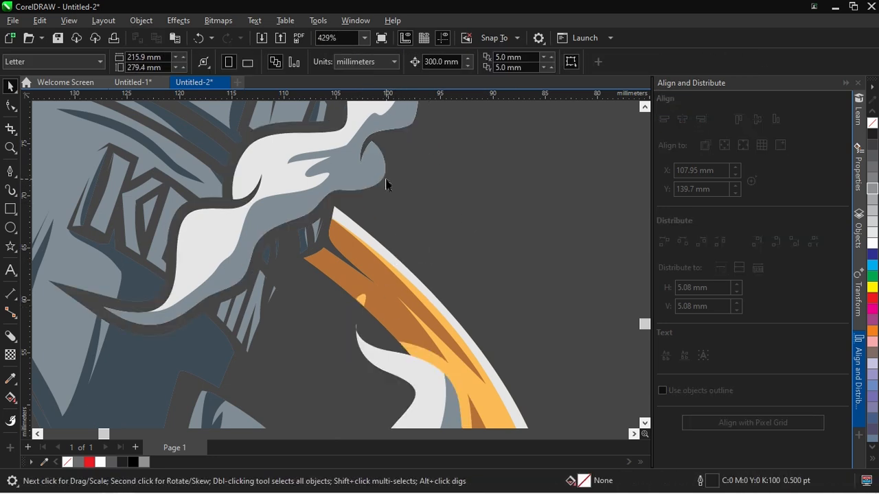
Undo the smoke outline's deletion and use it to trim the remaining light orange hose shape before removing it
scroll(385, 185, "down", 1)
scroll(405, 302, "up", 2)
scroll(377, 212, "down", 3)
key("ctrl+z")
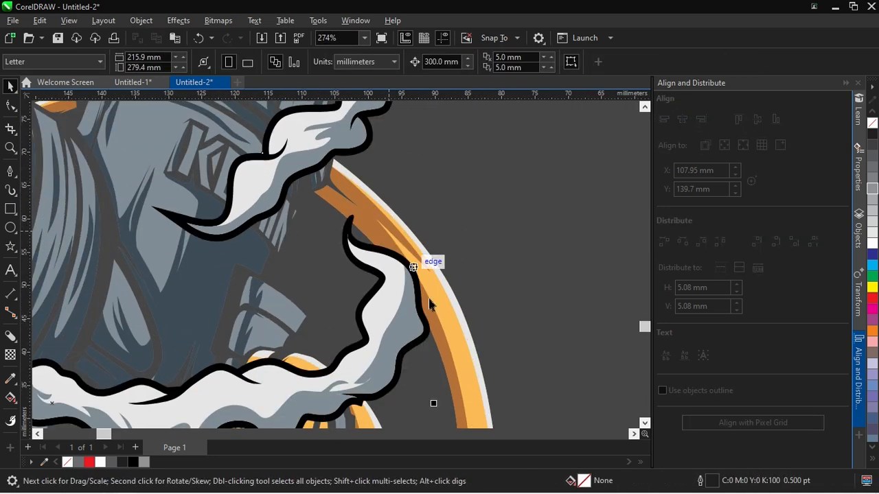
scroll(428, 298, "up", 2)
left_click(441, 271, "shift")
key("Escape")
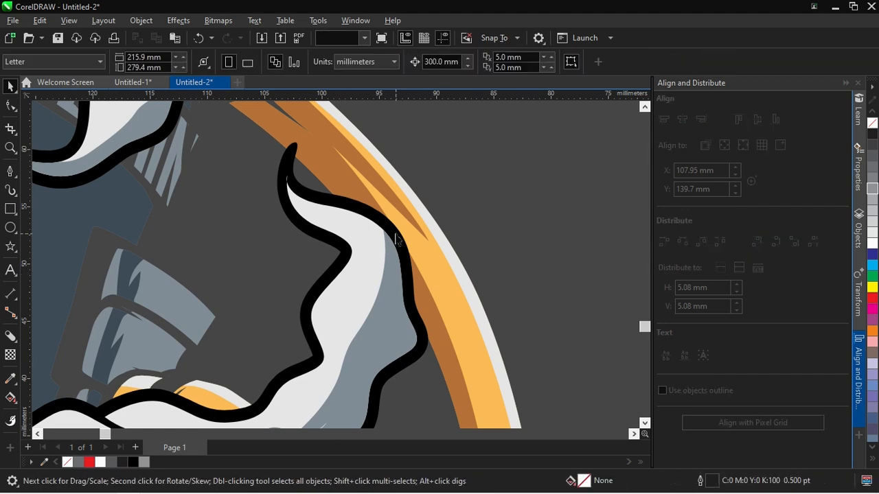
scroll(414, 198, "down", 6)
scroll(454, 184, "down", 2)
scroll(465, 150, "up", 1)
Select all parts of the copied carburettor and fill them with 50% black grey
left_click_drag(450, 125, 253, 342)
scroll(484, 182, "up", 1)
left_click(872, 192)
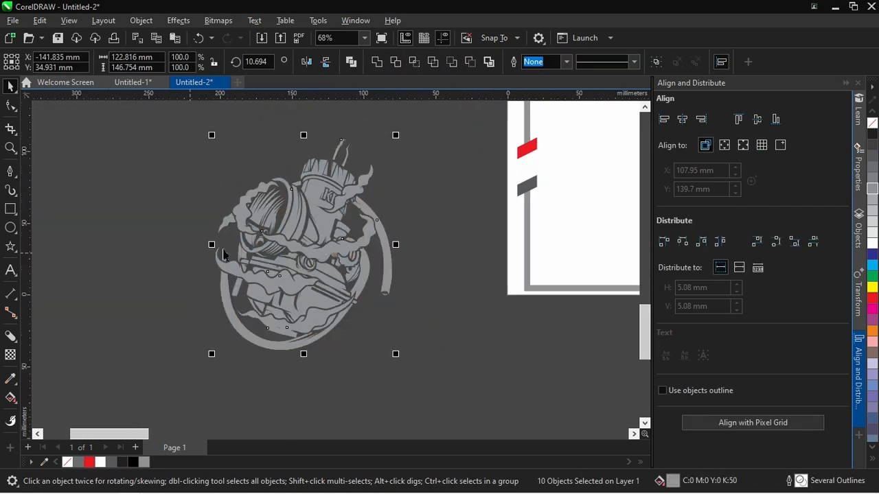
key("Escape")
Draw a closed path about 186 × 260 mm along the frame's inner edge with the Pen tool
scroll(242, 278, "down", 3)
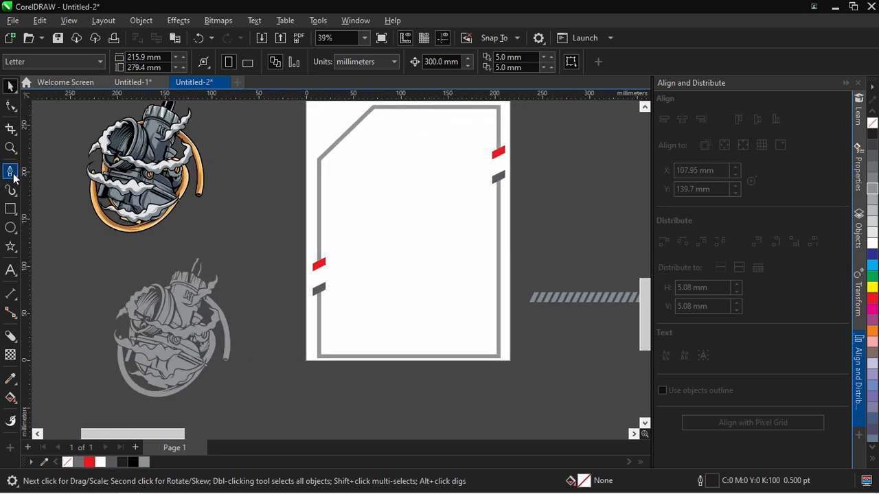
left_click(12, 173)
left_click(321, 354)
key("ctrl+z")
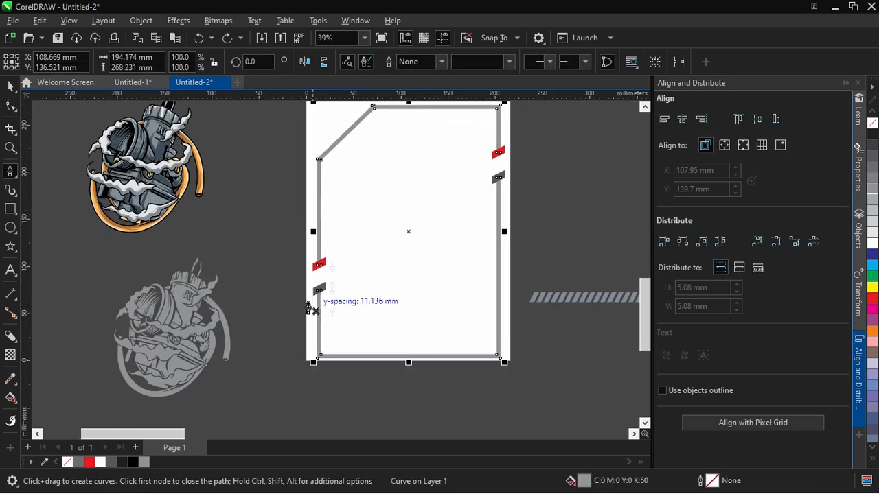
left_click(318, 160)
left_click(319, 357)
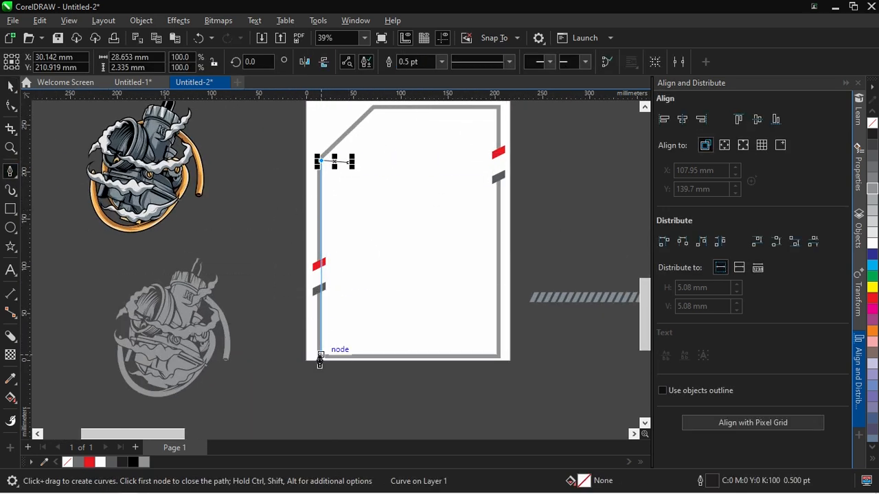
left_click(499, 357)
scroll(498, 309, "up", 2)
left_click(500, 149)
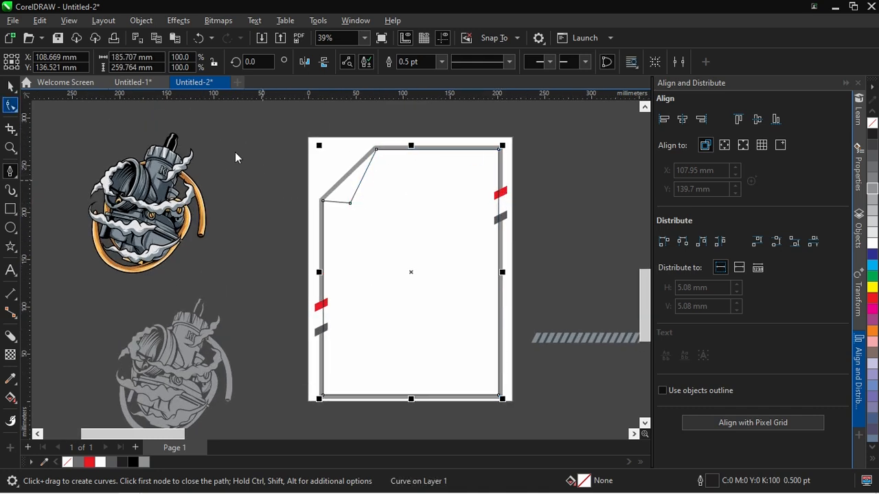
Remove the extra inner node so the closed path runs straight along the frame's cut corner
left_click(11, 105)
left_click(42, 103)
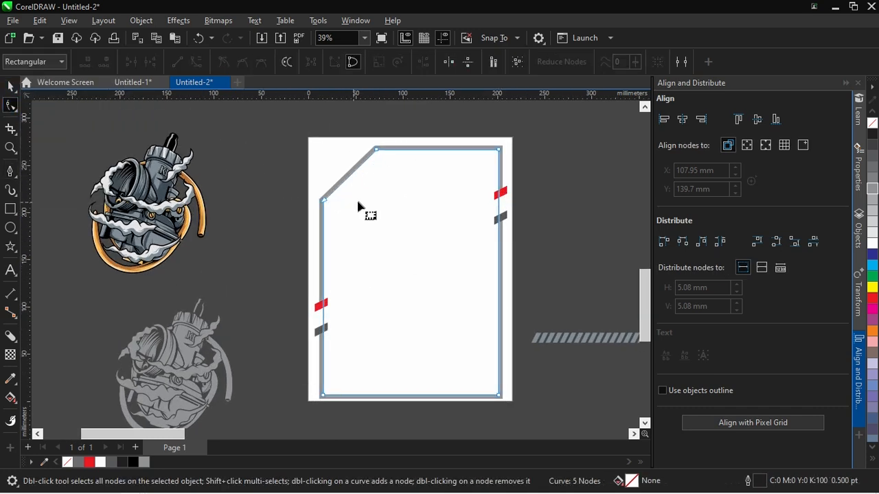
left_click(10, 87)
Group the parts of the grey carburettor copy and clear away the leftover pieces
left_click(196, 347)
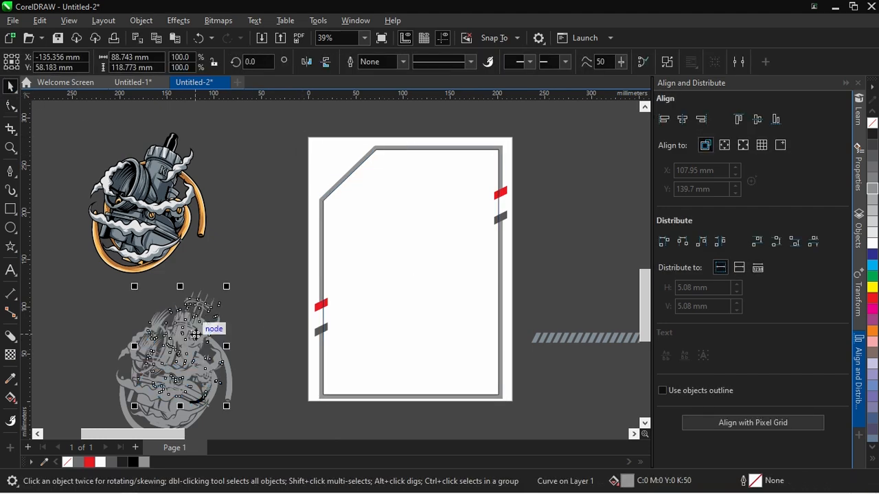
scroll(236, 333, "down", 1)
left_click_drag(273, 260, 110, 412)
key("ctrl+g")
left_click_drag(234, 322, 287, 281)
left_click_drag(191, 302, 86, 290)
key("Delete")
Place the grey carburettor group inside the closed path on the frame as a PowerClip
left_click(195, 329)
right_click(195, 330)
left_click(278, 270)
left_click(377, 223)
Enlarge the clipped grey carburettor to about 287 × 343 mm, position it over the frame, and finish editing the PowerClip
left_click(373, 236, "ctrl")
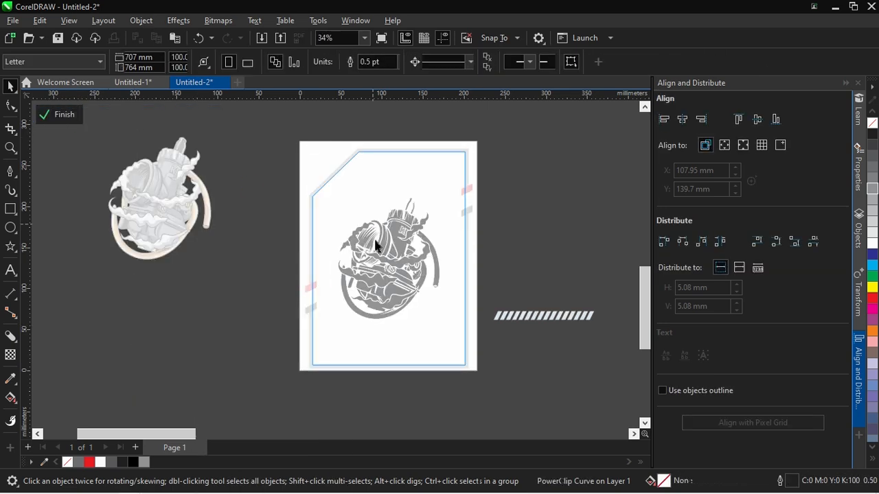
left_click_drag(447, 192, 534, 113)
left_click_drag(361, 286, 369, 252)
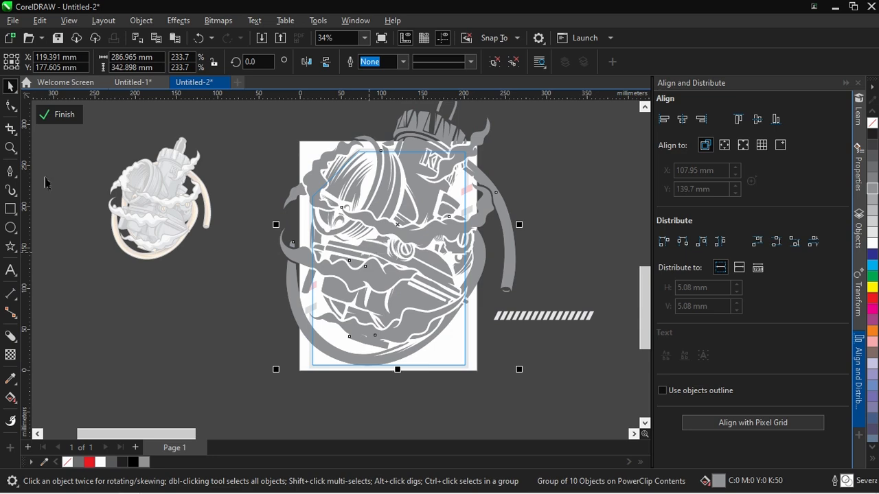
left_click(59, 115)
Move the coloured carburettor onto the page and scale it up to span the frame's width
left_click_drag(134, 249, 349, 353)
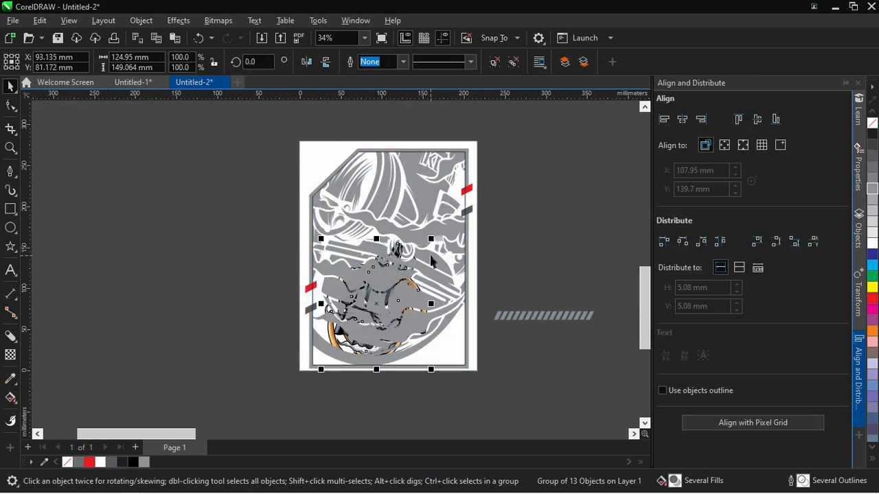
left_click_drag(412, 266, 413, 267)
left_click_drag(467, 213, 471, 191)
left_click_drag(383, 310, 403, 271)
left_click_drag(492, 150, 482, 161)
Remove the outline from the PowerClip path
left_click(467, 367)
right_click(63, 463)
left_click(237, 272)
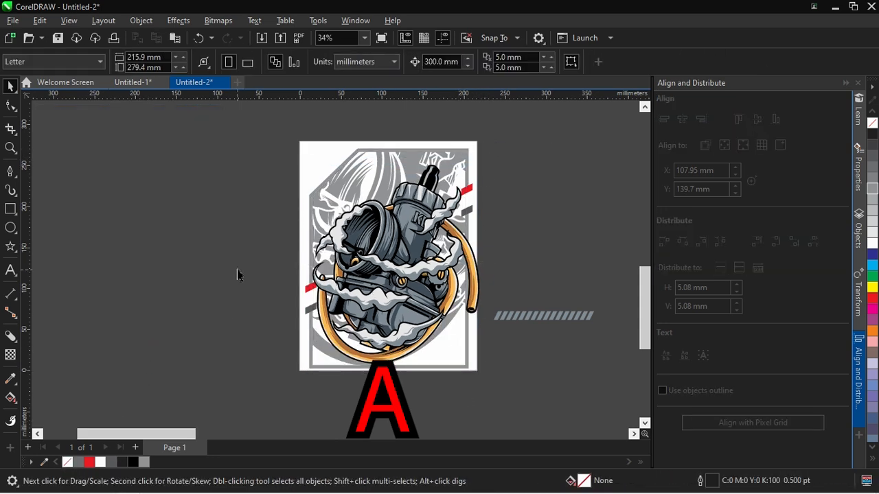
Move the flame illustration into the carburettor's open intake and bring it in front of the carburettor
scroll(291, 254, "down", 2)
left_click_drag(121, 237, 319, 241)
scroll(337, 232, "up", 4)
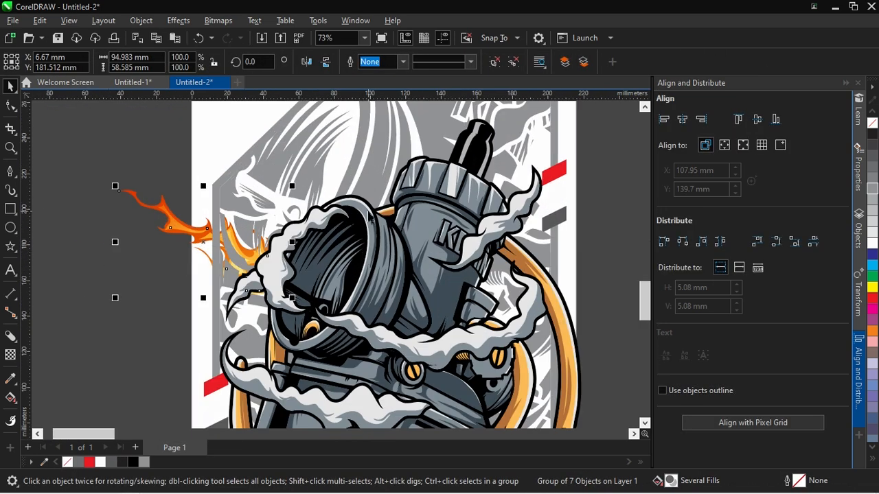
left_click_drag(269, 264, 341, 271)
scroll(341, 271, "down", 3)
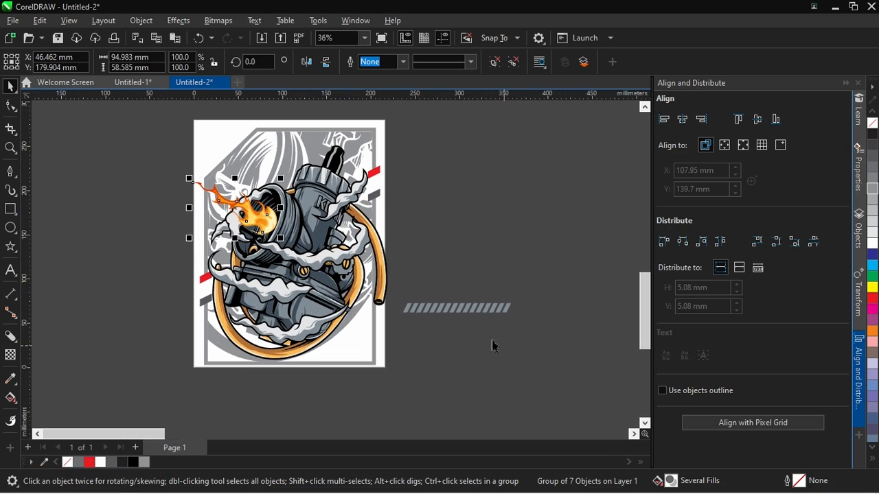
Enlarge the flame to about 113 × 70 mm and seat it in the carburettor's intake
left_click_drag(188, 179, 173, 168)
scroll(245, 209, "up", 1)
left_click_drag(282, 222, 319, 245)
scroll(282, 229, "up", 2)
scroll(281, 244, "up", 2)
scroll(298, 245, "down", 4)
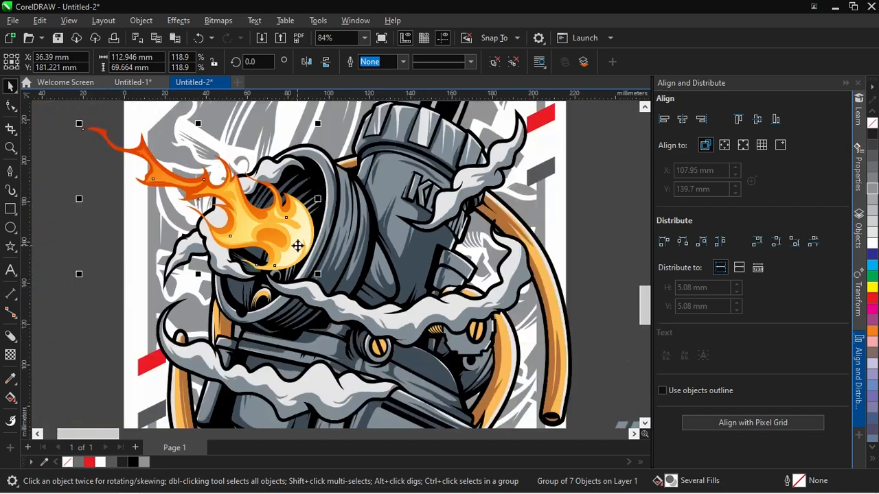
Move the slanted stripe row just below the page, ending at the frame's right edge, and fill it with 50% black
left_click_drag(448, 329, 343, 366)
scroll(464, 349, "up", 2)
scroll(465, 349, "down", 1)
scroll(465, 350, "up", 1)
left_click_drag(465, 350, 383, 403)
scroll(395, 364, "down", 1)
scroll(397, 366, "up", 2)
scroll(256, 421, "down", 4)
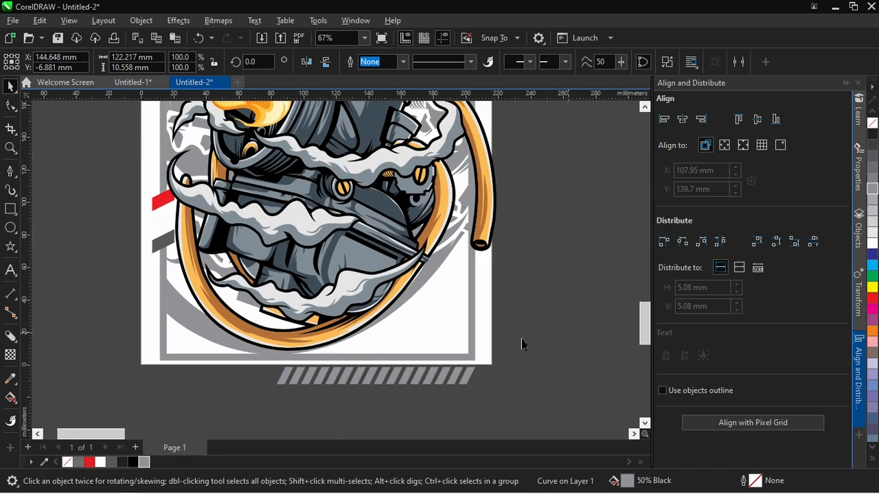
left_click(210, 328)
Add the text "YOURTEKS" across the page's lower edge and size it about 185 mm wide
left_click(11, 272)
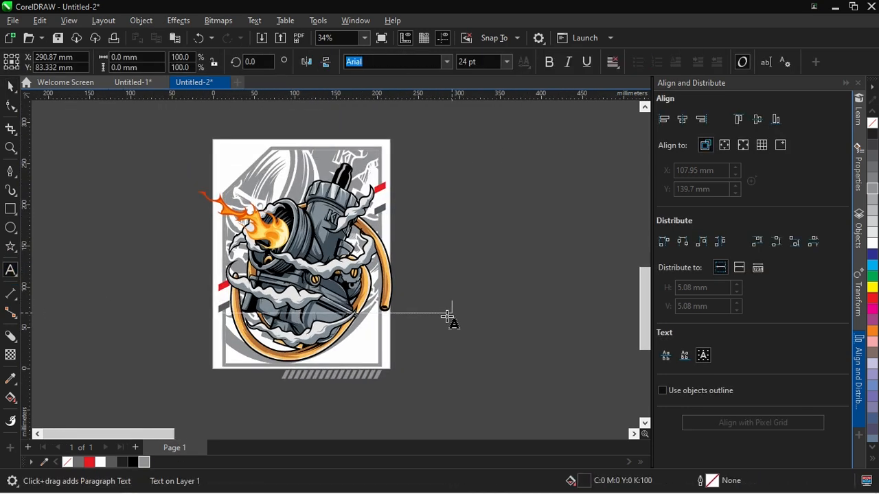
left_click_drag(494, 292, 292, 379)
left_click_drag(367, 371, 369, 370)
Set the YOURTEKS text in the Paladins font and move it below the slanted stripe row
type("Paladins")
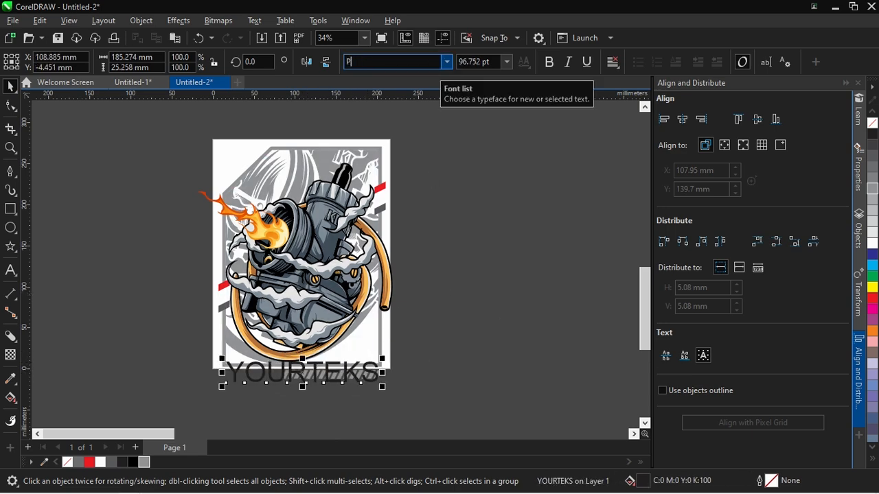
key("Return")
scroll(345, 381, "up", 1)
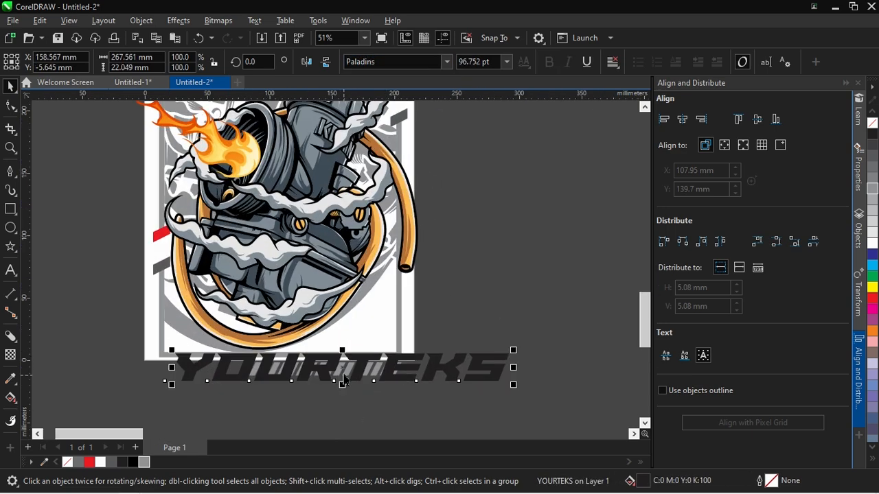
left_click_drag(346, 373, 321, 368)
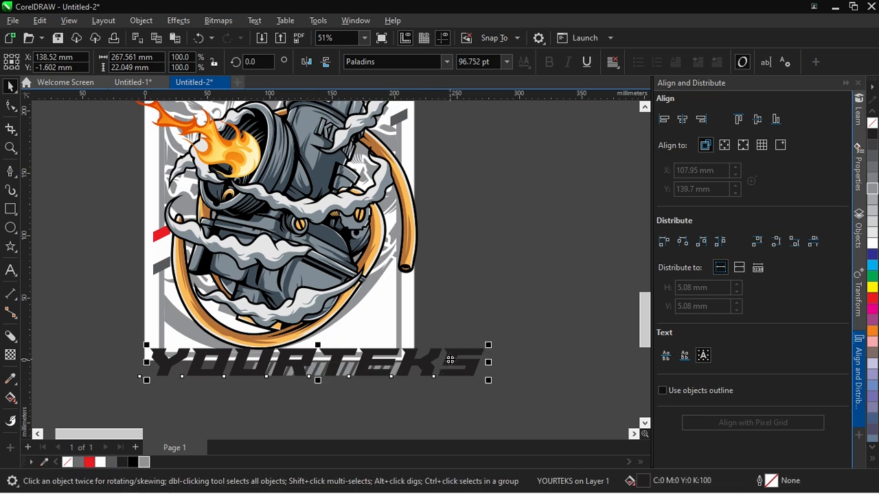
scroll(288, 352, "up", 1)
scroll(47, 324, "up", 1)
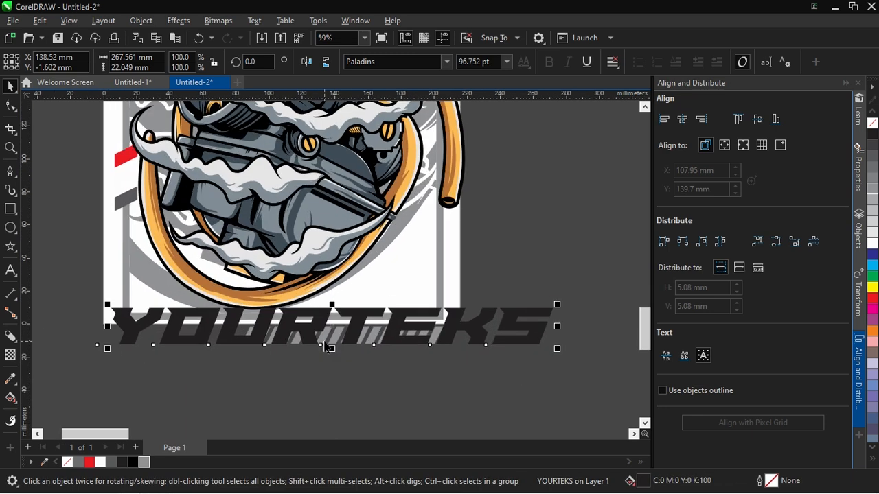
left_click_drag(309, 324, 310, 385)
Apply a one-step inside contour with a 1.0 mm offset to the YOURTEKS text
left_click(10, 339)
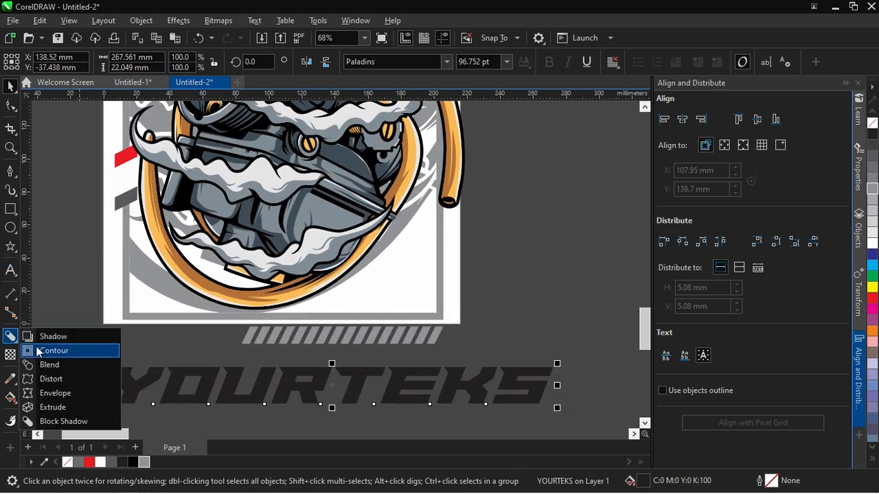
left_click(53, 349)
left_click_drag(159, 374, 176, 364)
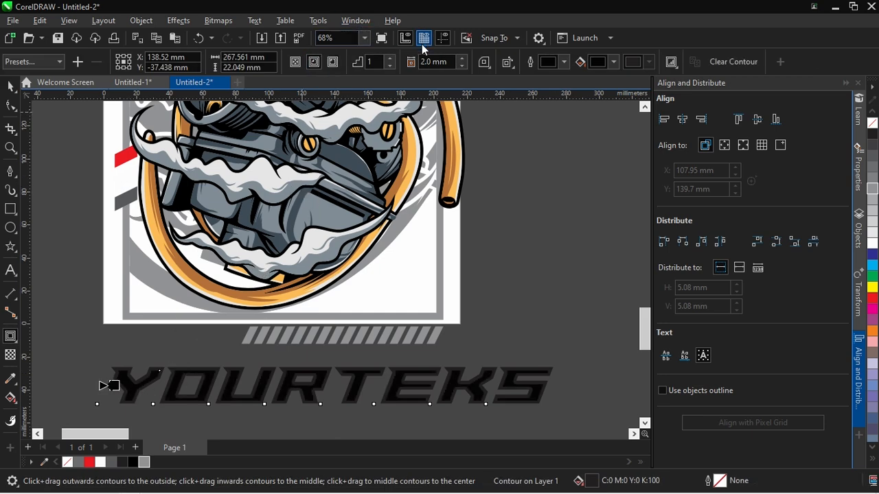
left_click(464, 66)
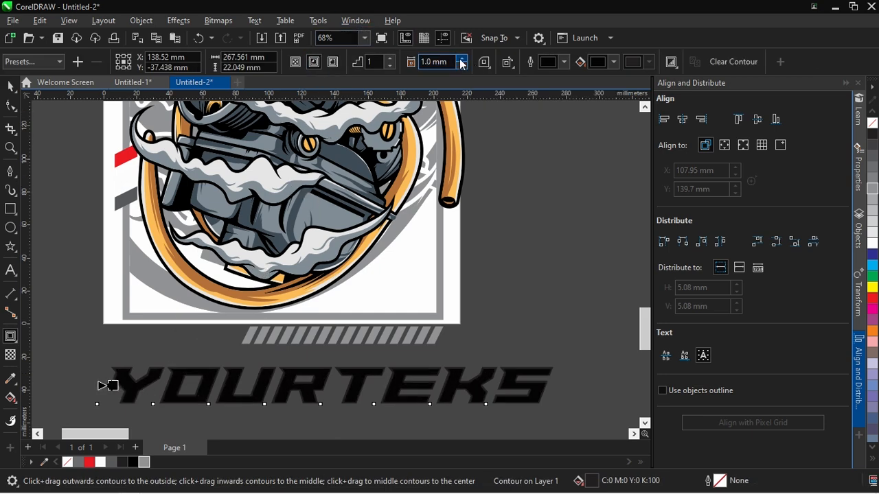
left_click(9, 86)
left_click(574, 319)
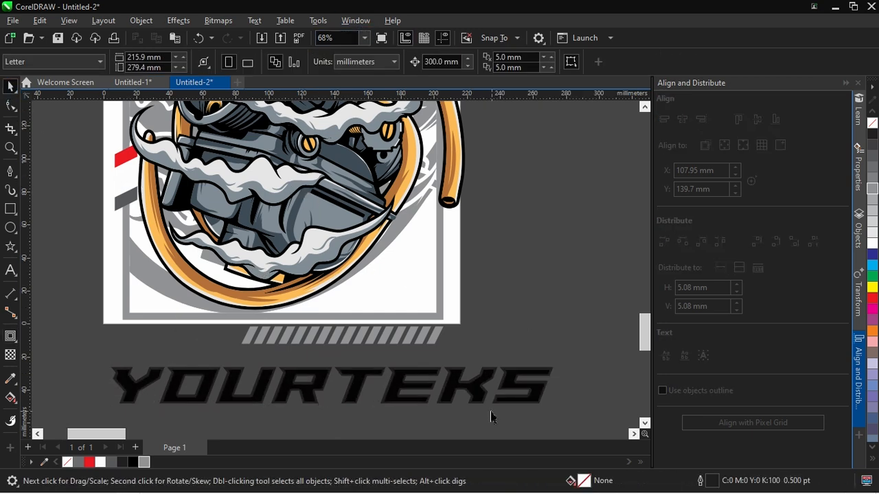
Break the contour apart and fill the outer YOURTEKS letters with white
scroll(492, 415, "up", 1)
scroll(549, 336, "up", 1)
left_click(543, 345)
scroll(572, 237, "down", 1)
left_click(873, 243)
left_click(556, 291)
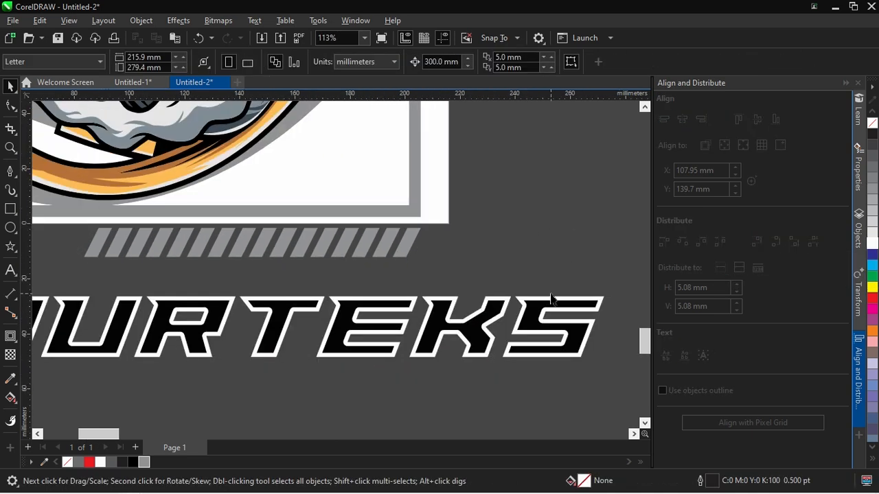
Draw a rectangle about 284 × 1.3 mm across the middle of the lettering and add a copy about 6.8 mm high below it
scroll(555, 298, "up", 1)
left_click(574, 306)
scroll(586, 300, "down", 1)
scroll(595, 299, "down", 1)
left_click(10, 215)
scroll(149, 253, "down", 1)
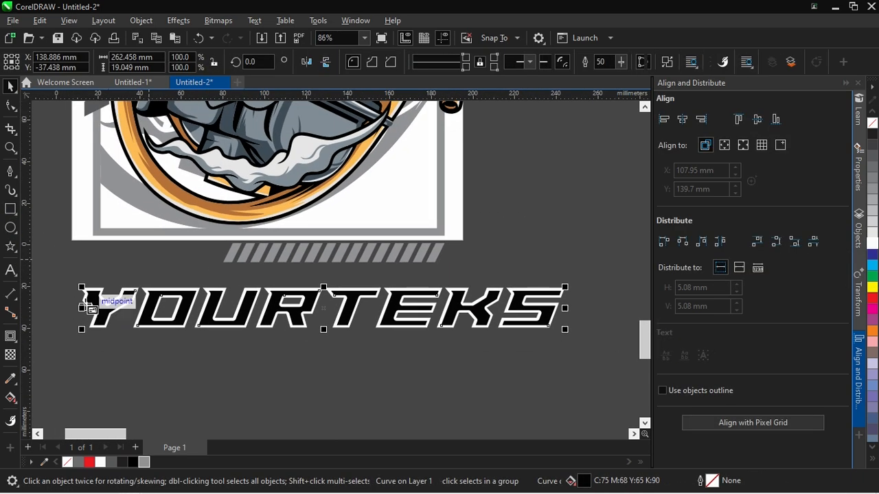
left_click_drag(68, 306, 583, 308)
scroll(329, 332, "up", 1)
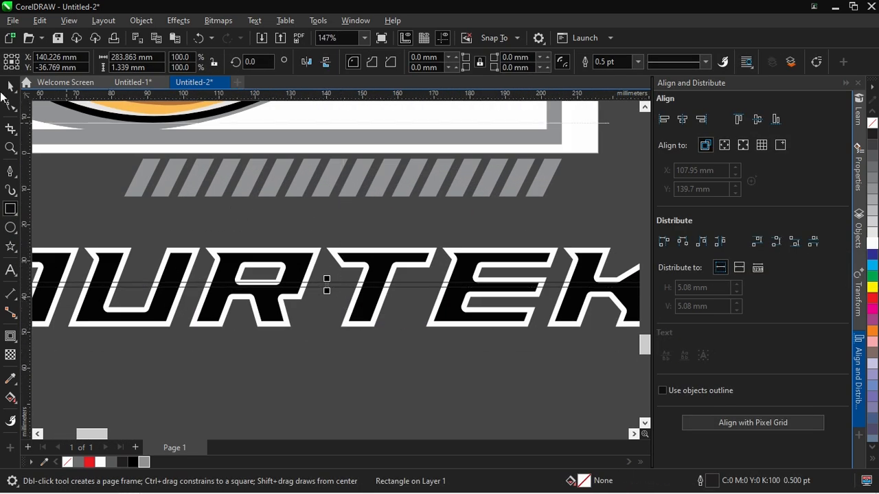
key("space")
scroll(333, 285, "up", 1)
left_click_drag(342, 335, 339, 362)
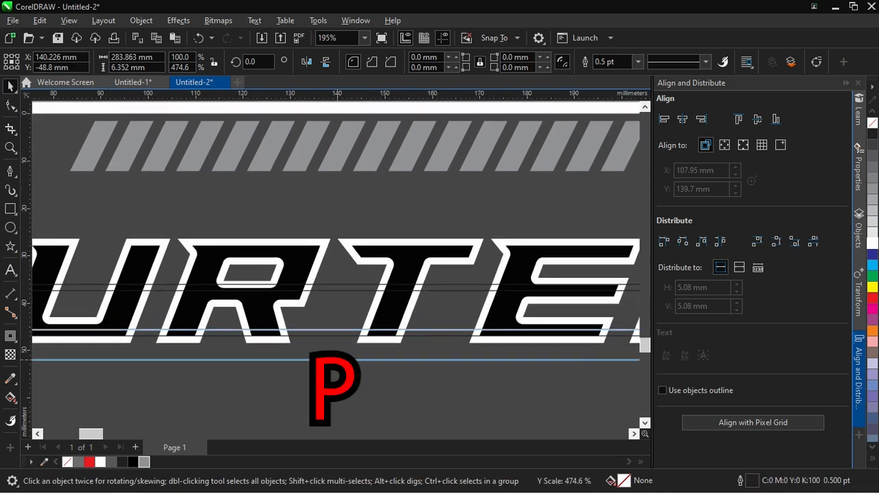
Try a blend between the thin and tall rectangles, starting with 5 steps and reducing to 1
left_click(11, 336)
left_click(44, 362)
left_click_drag(337, 288, 339, 345)
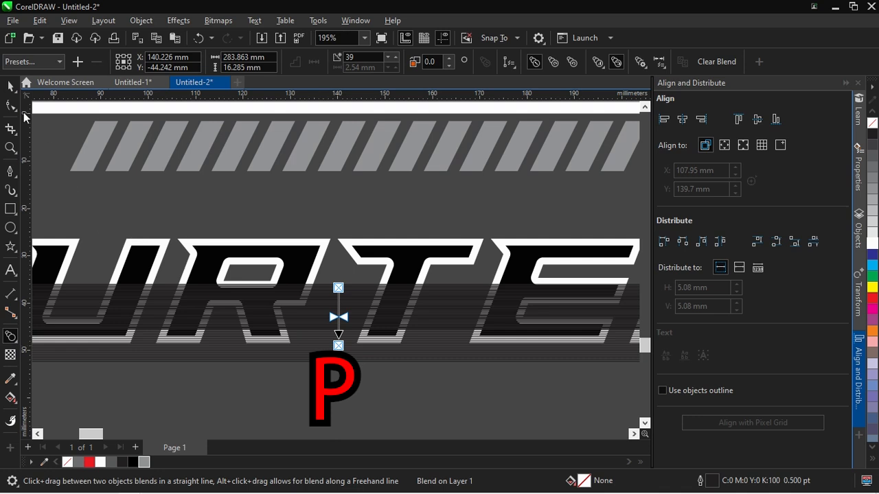
type("5")
key("Return")
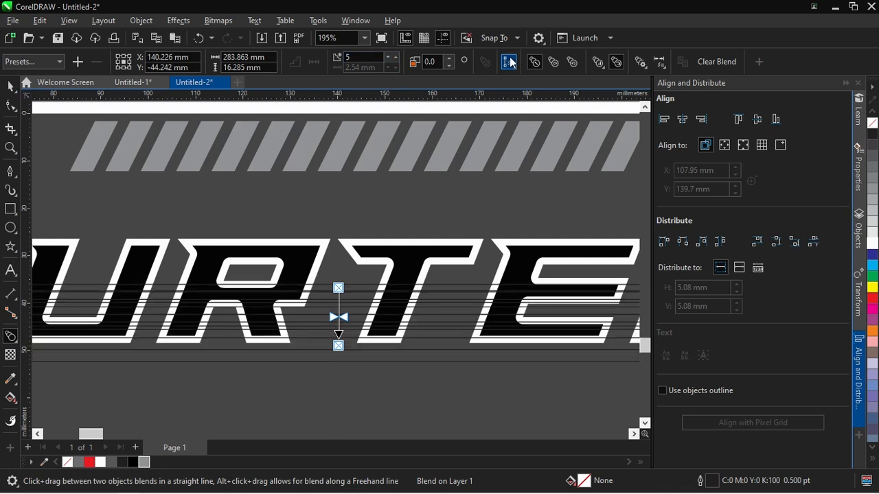
left_click(388, 58)
left_click(388, 58)
left_click(388, 57)
left_click(388, 58)
scroll(402, 131, "down", 1)
scroll(381, 230, "down", 1)
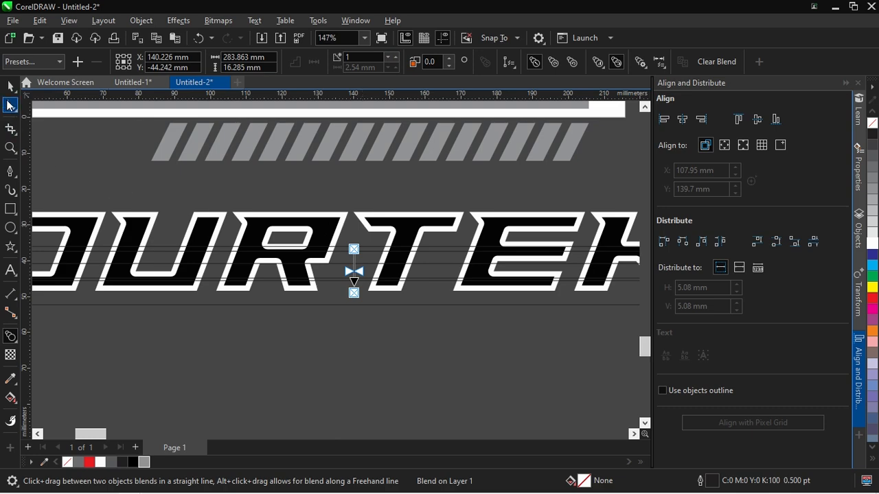
Undo the blend between the thin and tall rectangles
key("ctrl+z")
key("ctrl+z")
key("ctrl+z")
key("ctrl+z")
key("ctrl+z")
key("ctrl+z")
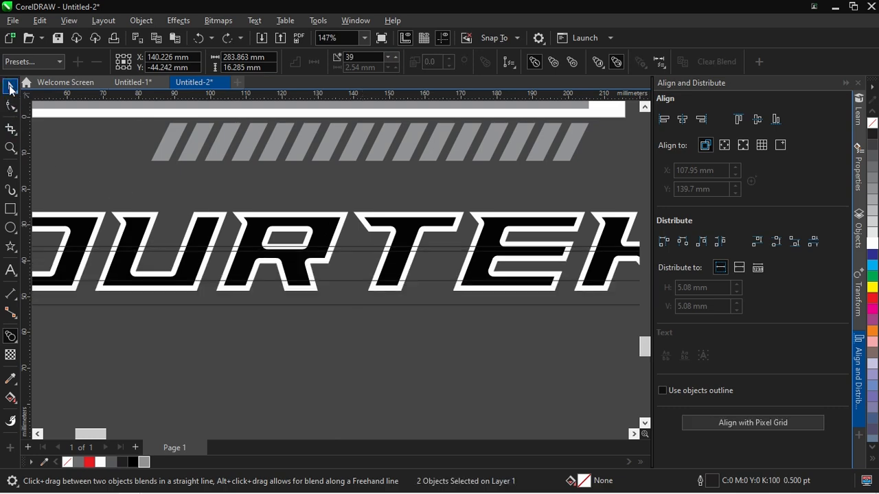
Copy the thin rectangle to just above the tall one and increase the copy's height
key("space")
scroll(355, 310, "up", 5)
left_click(339, 312)
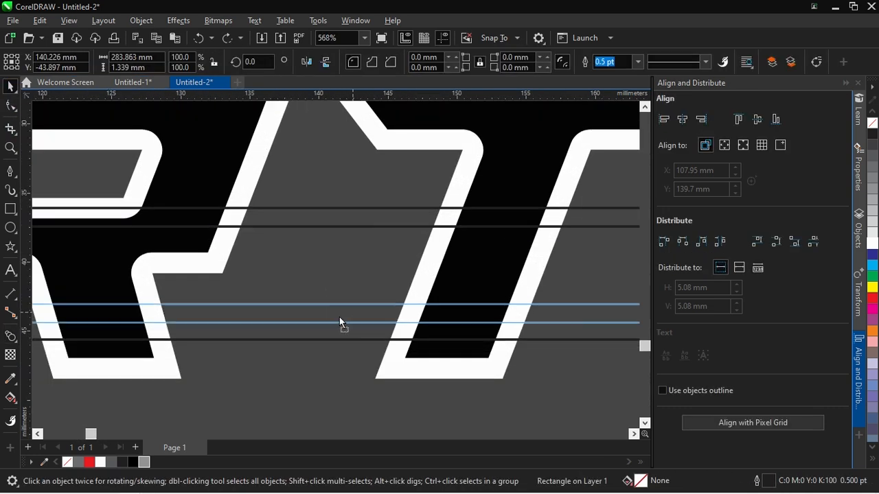
scroll(324, 310, "up", 1)
left_click_drag(323, 308, 323, 295)
Try blending the thin rectangle with its thicker lower copy using 3 steps, adjusting the step count
left_click(9, 340)
left_click_drag(348, 208, 327, 319)
double_click(345, 57)
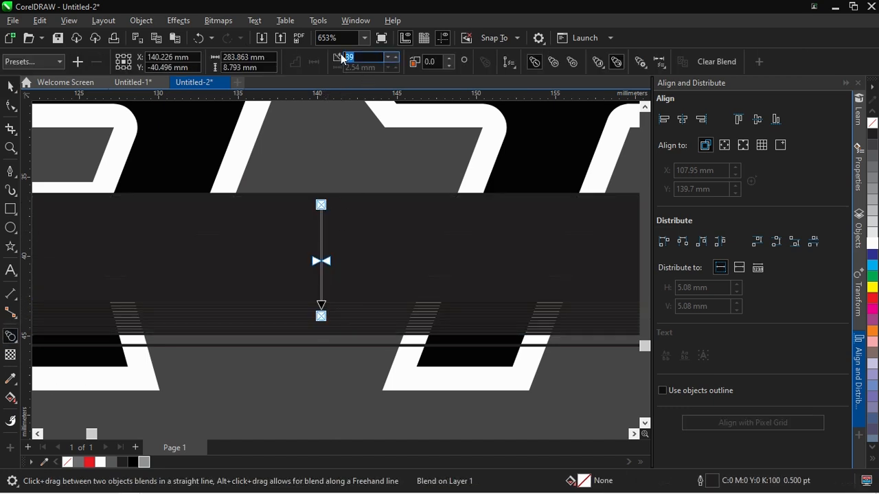
type("3")
key("Return")
left_click(389, 57)
left_click(388, 57)
Undo the blend between the thin rectangle and its thicker copy
key("ctrl+z")
key("ctrl+z")
key("ctrl+z")
key("ctrl+z")
Reduce the upper thin rectangle's height to about 0.67 mm
left_click(13, 86)
left_click(389, 181)
left_click(322, 217)
scroll(322, 217, "up", 1)
scroll(323, 217, "up", 1)
left_click_drag(322, 218, 322, 201)
scroll(323, 200, "down", 2)
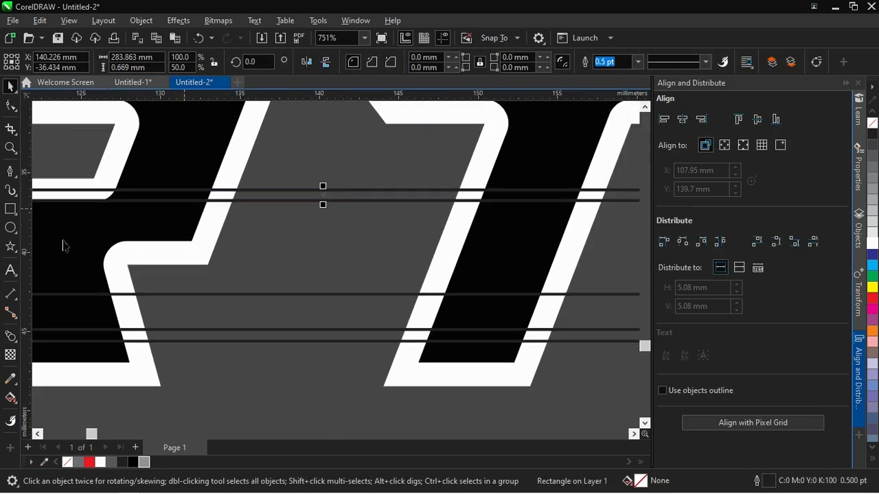
Blend the upper thin rectangle with the thicker lower copy using 4 steps
left_click(11, 336)
left_click_drag(388, 198, 388, 330)
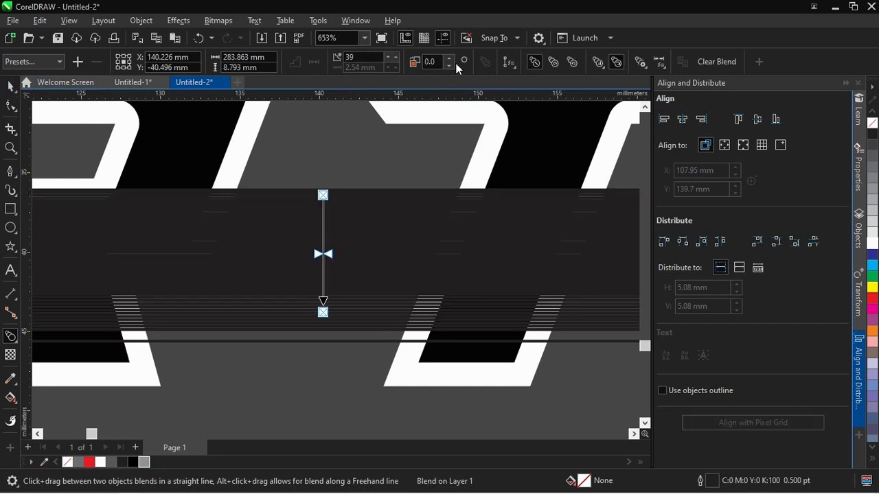
type("4")
key("Return")
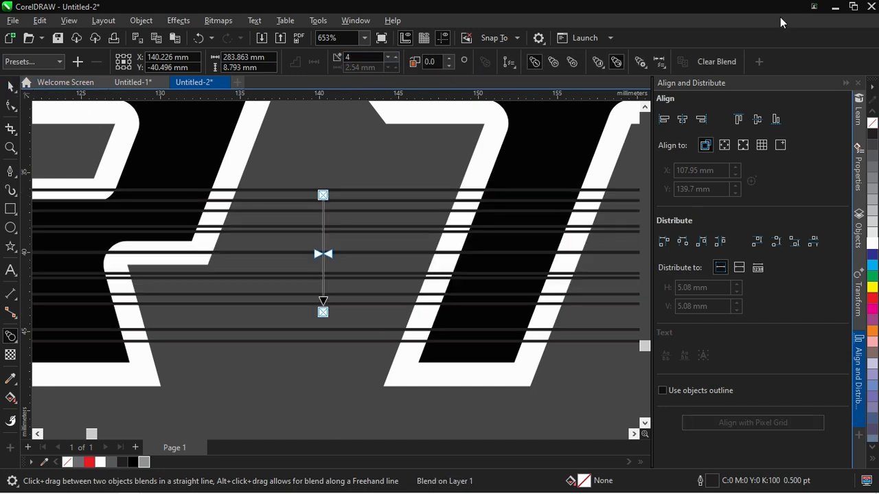
left_click(11, 84)
scroll(289, 189, "down", 1)
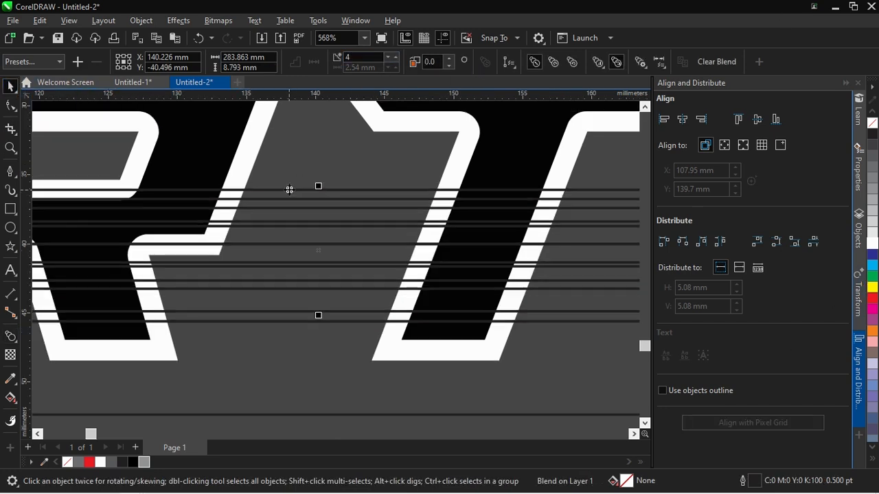
left_click(356, 146)
Select the horizontal rectangles and use them to trim the black inner YOURTEKS letters
scroll(348, 215, "down", 15)
left_click_drag(132, 259, 67, 268)
scroll(385, 195, "up", 9)
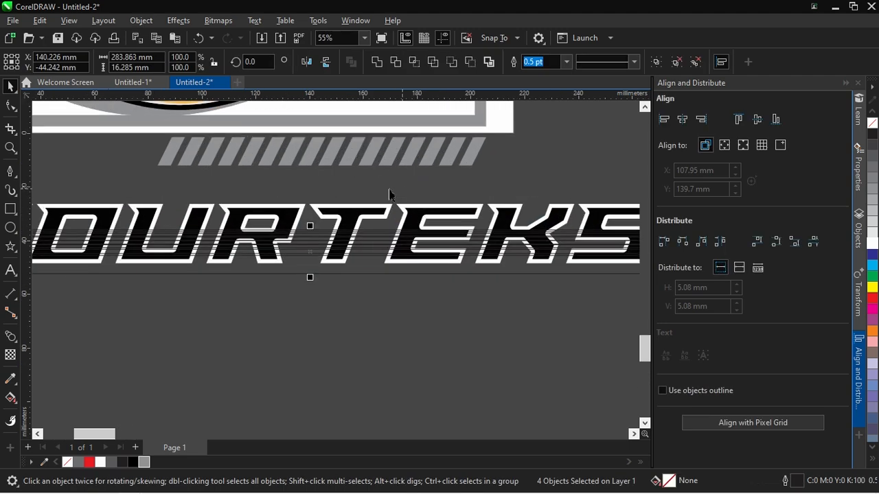
left_click(347, 207, "shift")
left_click(373, 325)
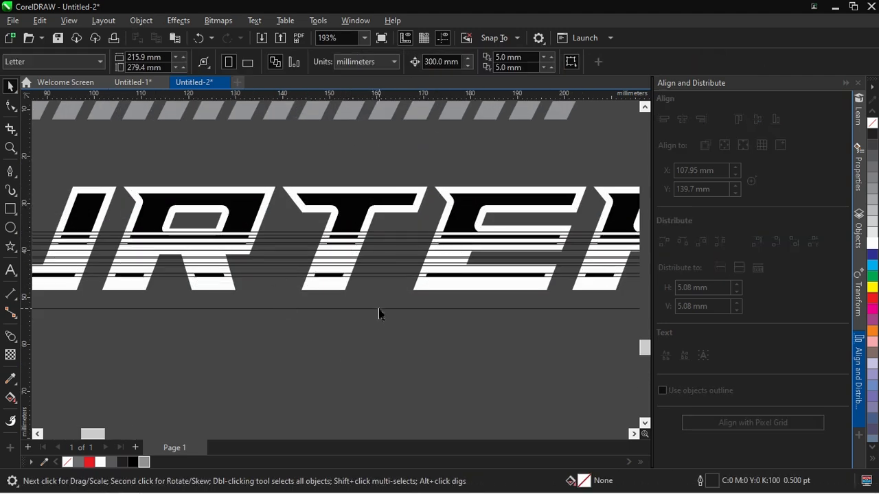
Delete the horizontal rectangles left over from trimming the inner YOURTEKS letters
left_click(379, 309)
key("Delete")
left_click(381, 268)
key("Delete")
left_click(400, 244)
key("Delete")
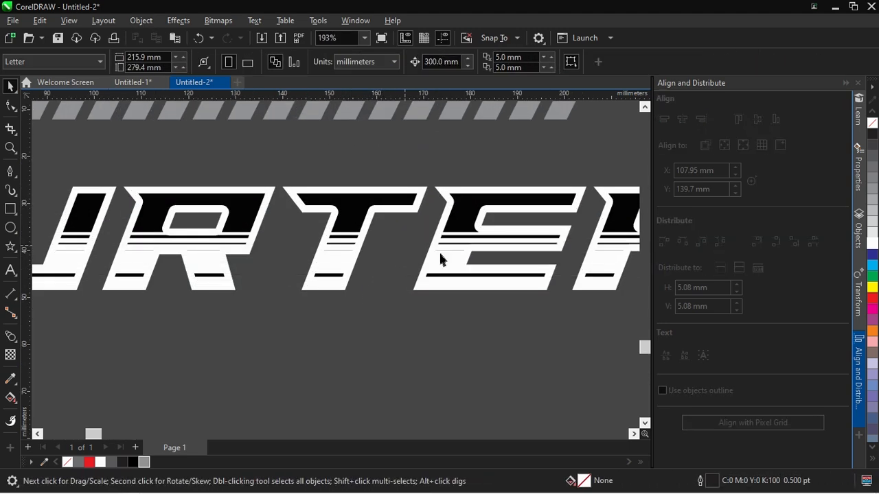
scroll(412, 249, "up", 3)
scroll(430, 261, "down", 2)
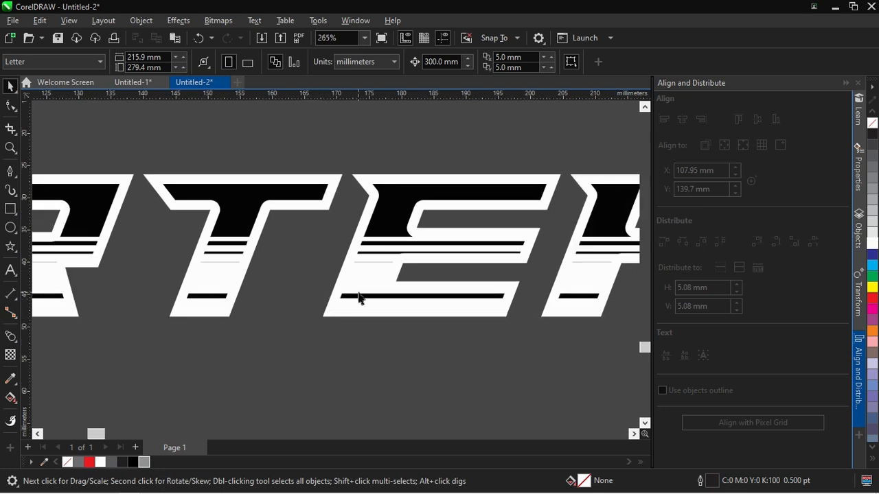
Undo the letter trim and stretch the lowest horizontal rectangle downward to about 13.25 mm tall
scroll(360, 299, "down", 5)
scroll(267, 332, "up", 1)
scroll(433, 316, "down", 2)
left_click_drag(574, 319, 116, 418)
scroll(332, 352, "up", 2)
left_click_drag(347, 363, 347, 275)
scroll(376, 239, "up", 3)
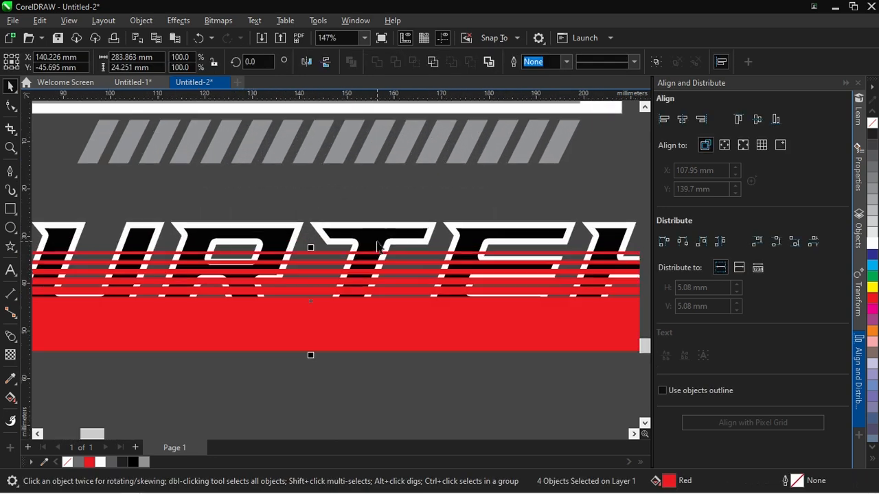
Group the red rectangles over the YOURTEKS lettering and ungroup them again
left_click(420, 200)
scroll(361, 233, "down", 2)
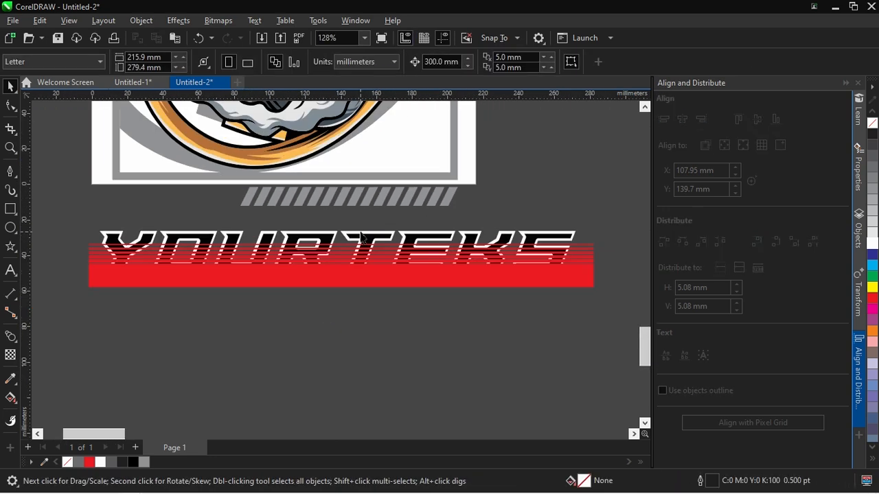
left_click_drag(594, 241, 69, 342)
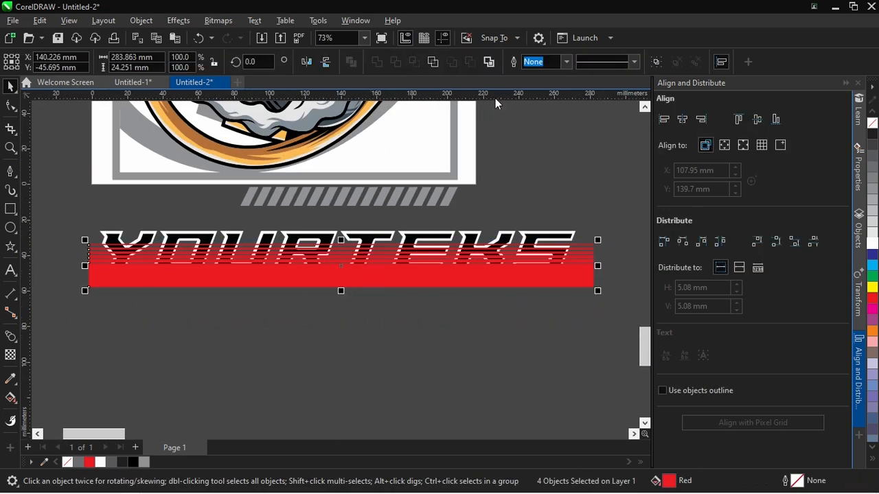
key("ctrl+g")
scroll(414, 237, "up", 1)
scroll(414, 237, "up", 2)
left_click(407, 231, "shift")
left_click(442, 295)
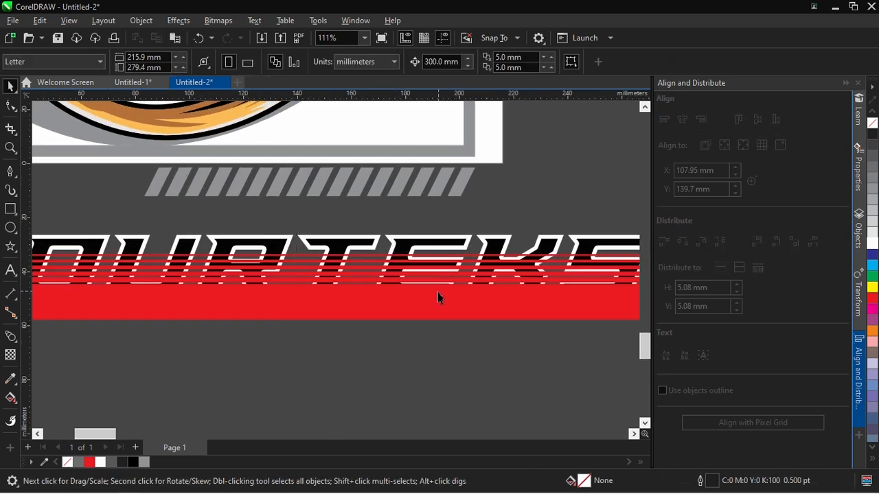
key("ctrl+u")
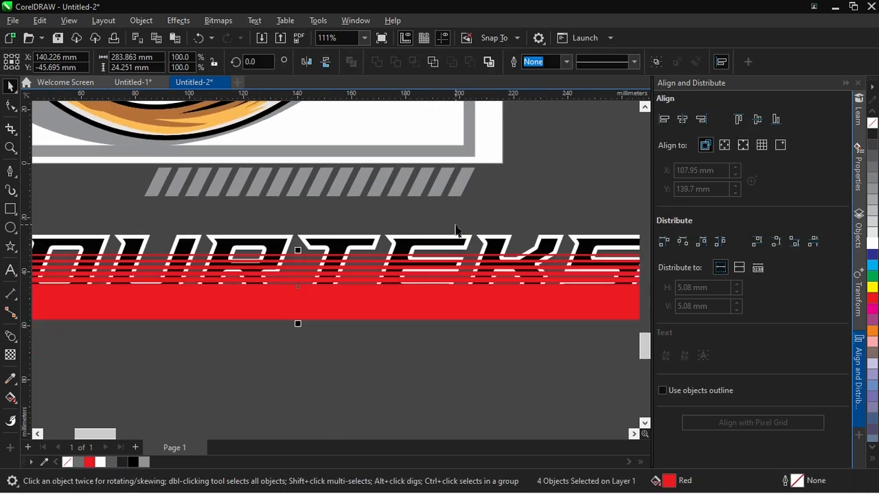
scroll(400, 122, "down", 1)
left_click(361, 233)
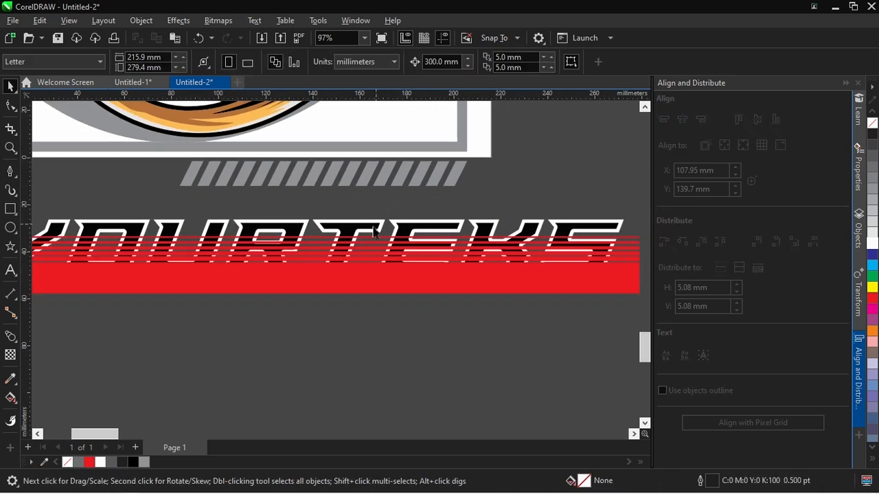
Try shifting the red rectangles over the lettering and undo each move
left_click_drag(384, 215, 386, 204)
key("ctrl+z")
left_click(365, 330)
left_click_drag(375, 284, 375, 315)
key("ctrl+z")
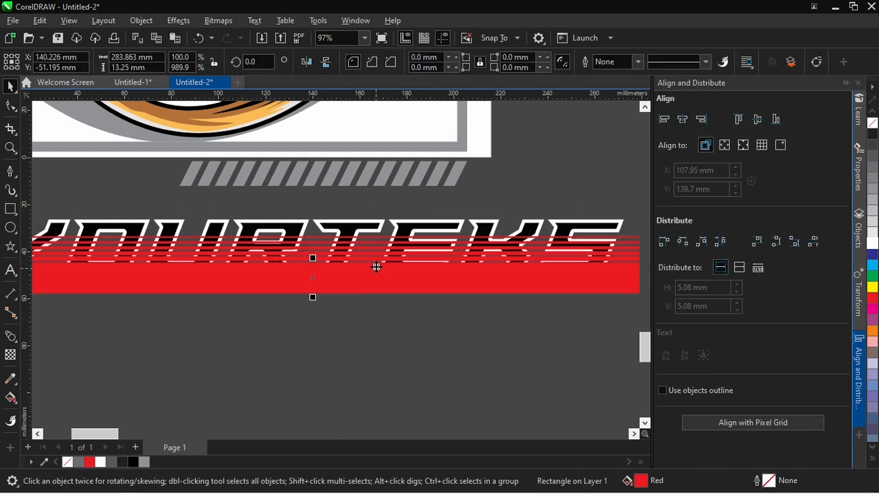
left_click_drag(375, 253, 375, 263)
key("ctrl+z")
scroll(401, 308, "down", 4)
left_click(557, 344)
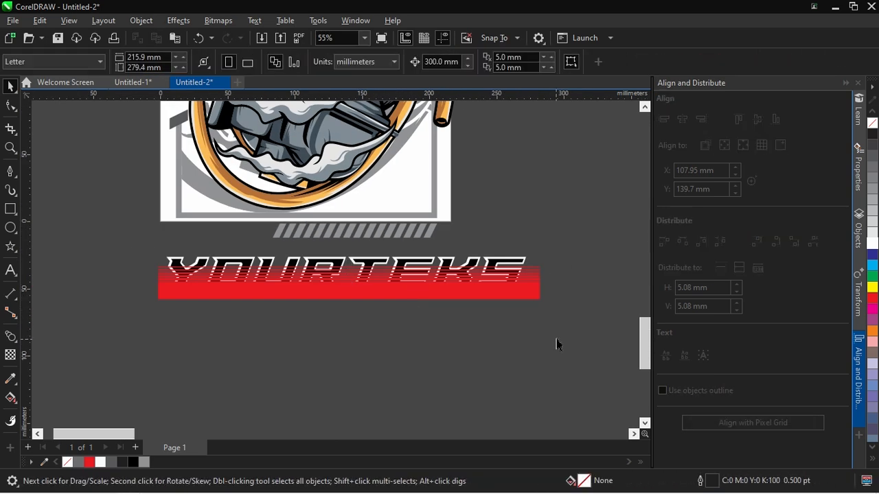
Trim the black inner YOURTEKS letters with the red rectangles and fill the trimmed letters with 80% black
left_click_drag(151, 280, 141, 272)
scroll(364, 269, "up", 4)
left_click(364, 270)
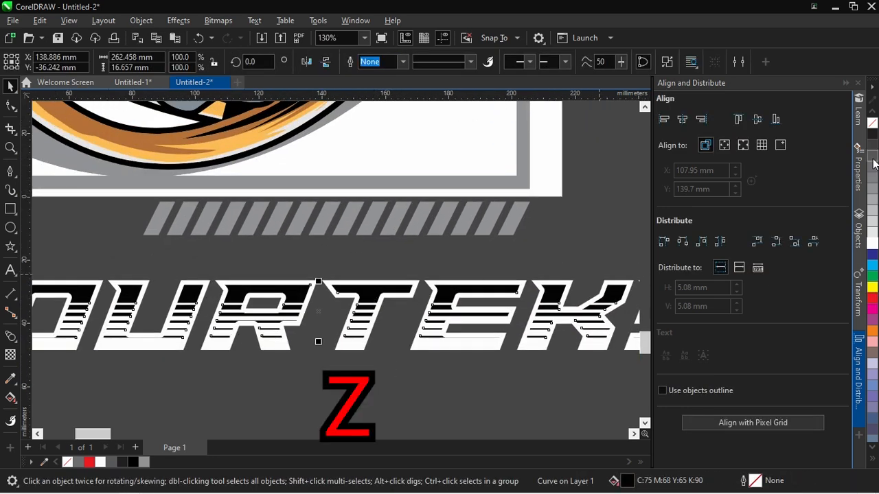
left_click(872, 161)
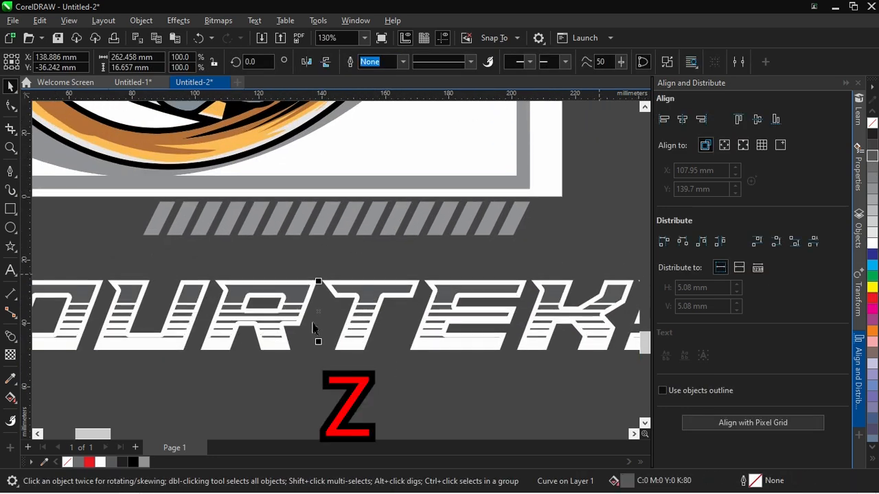
Move the complete striped YOURTEKS lettering up and to the left, closer beneath the slanted stripe row
scroll(325, 348, "down", 2)
left_click(533, 396)
scroll(533, 397, "down", 1)
left_click_drag(589, 390, 116, 312)
scroll(330, 336, "up", 1)
left_click_drag(366, 340, 322, 324)
scroll(373, 346, "down", 1)
left_click(170, 356)
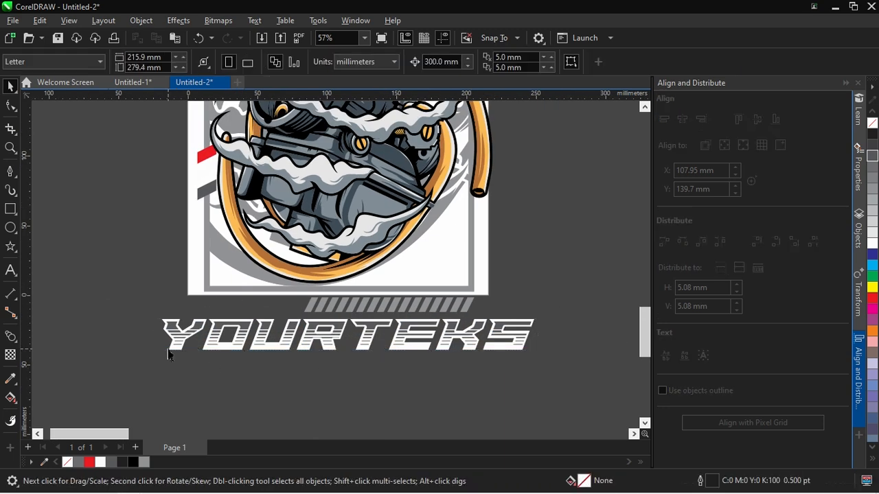
Add a one-step 1.5 mm black outside contour with mitered corners to the white YOURTEKS text
scroll(170, 342, "up", 1)
left_click(177, 296)
left_click(14, 341)
left_click(49, 349)
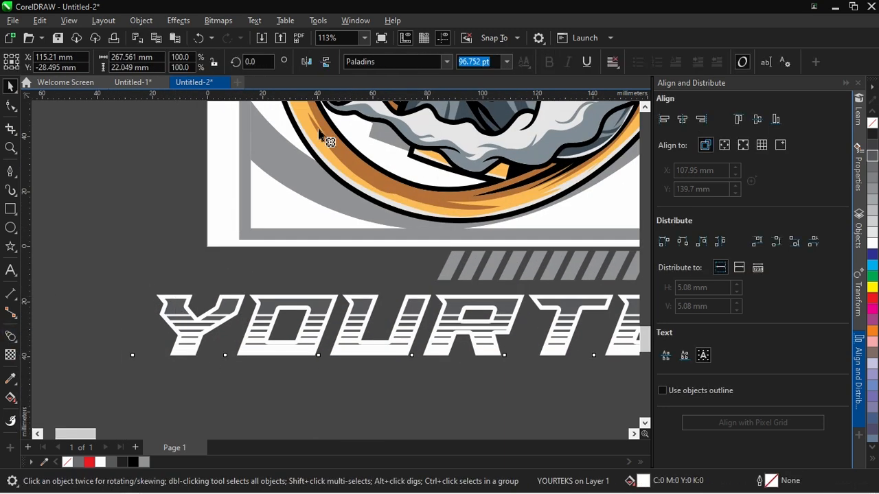
left_click(332, 62)
left_click(12, 88)
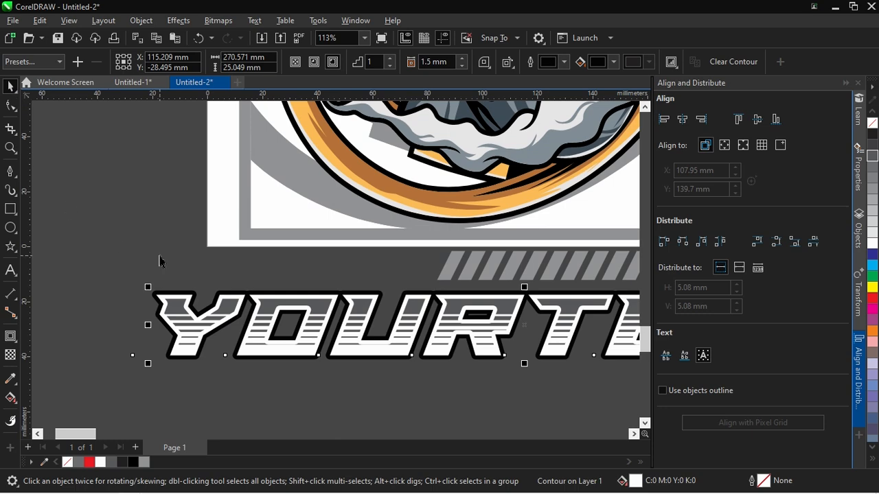
left_click(484, 62)
left_click(483, 89)
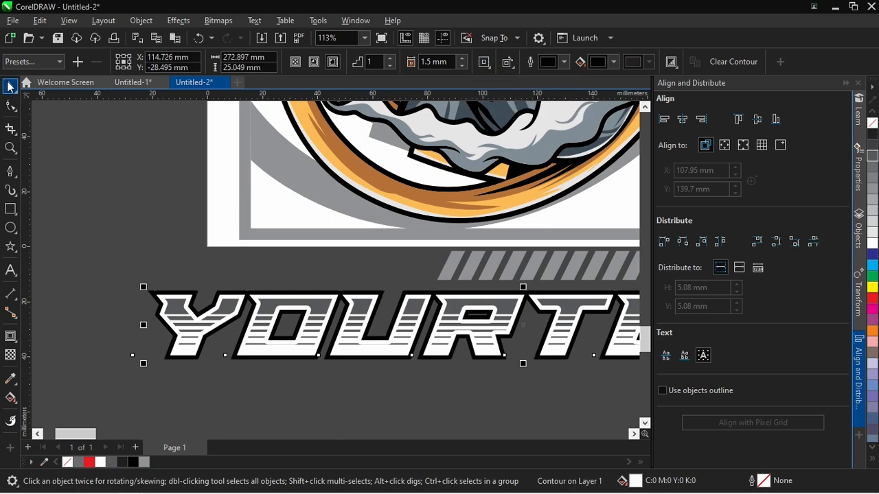
scroll(119, 243, "down", 3)
scroll(385, 328, "up", 2)
Add the text YOUR TEKS in the Most Wazted font, enlarged to about 115.5 pt and overlapping the lettering's lower edge
left_click(10, 270)
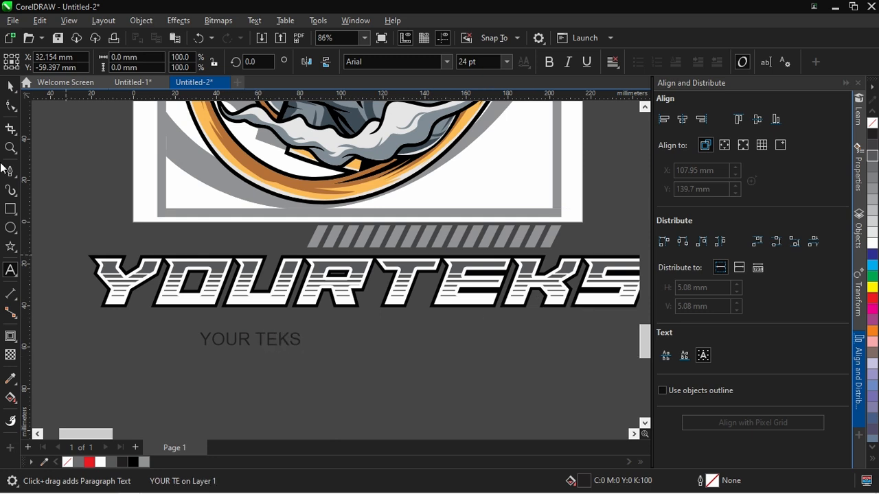
type("MSO")
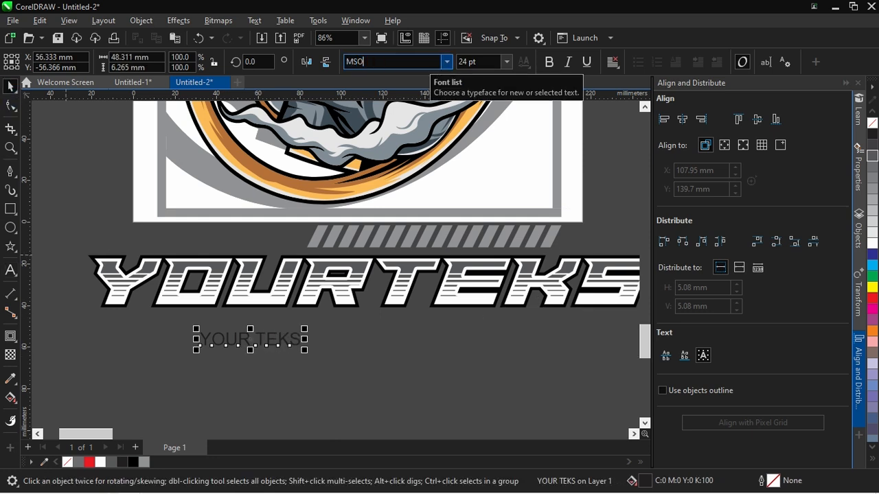
left_click_drag(273, 353, 619, 412)
left_click_drag(443, 356, 446, 332)
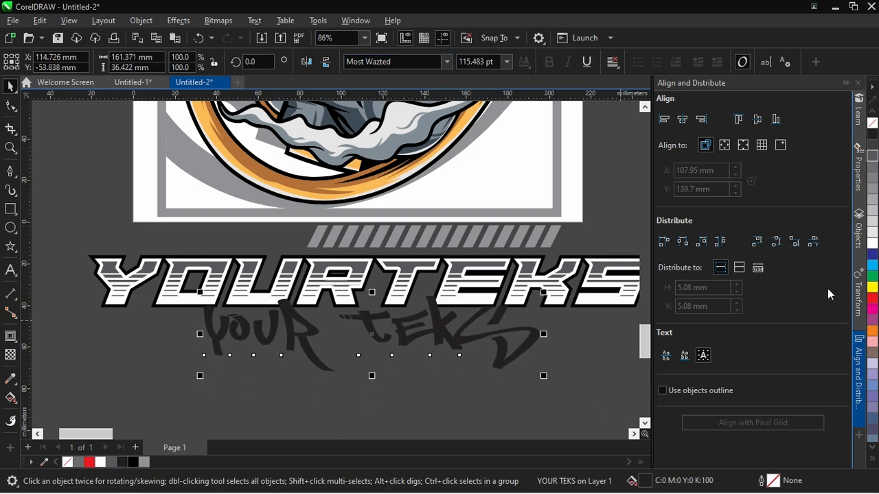
Apply a vertical fountain fill to the YOUR TEKS text and set its upper colour to red
left_click(10, 400)
left_click(44, 400)
scroll(379, 335, "up", 1)
left_click_drag(365, 304, 365, 349)
left_click(366, 304)
left_click(395, 295)
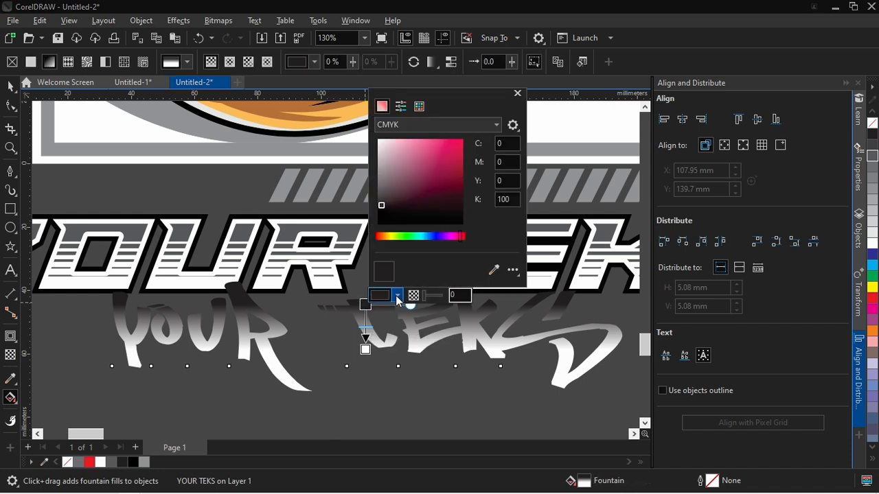
left_click_drag(449, 152, 474, 119)
left_click_drag(460, 236, 468, 236)
Set the lower colour of the YOUR TEKS gradient to yellow, C 2, M 4, Y 100, K 0
left_click(365, 350)
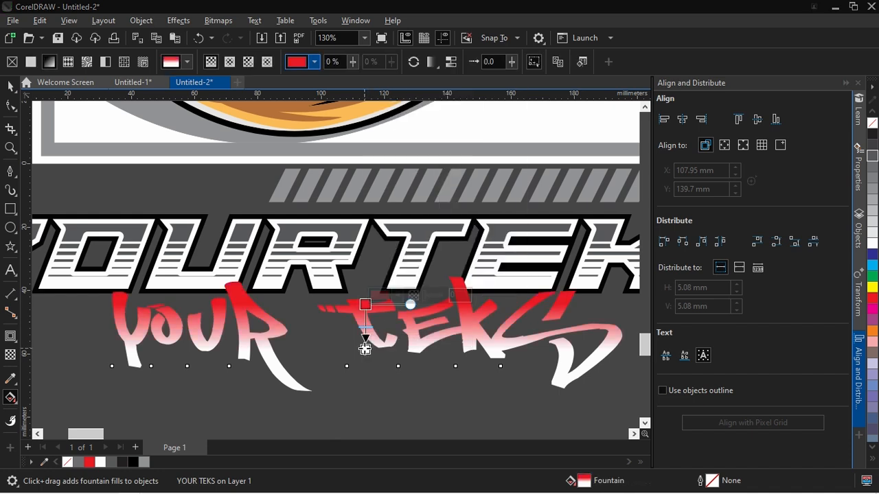
left_click(398, 341)
left_click(389, 280)
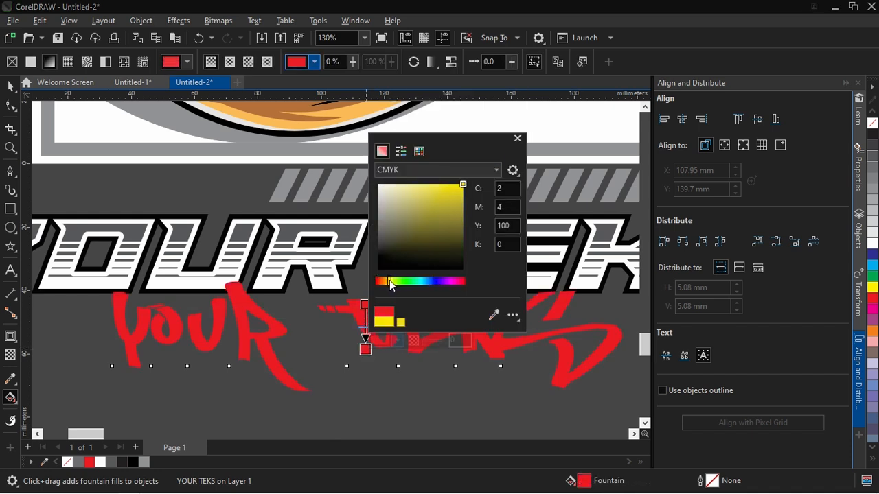
left_click(517, 138)
key("space")
Add a one-step 1.5 mm outside contour to the gradient YOUR TEKS text
left_click(11, 337)
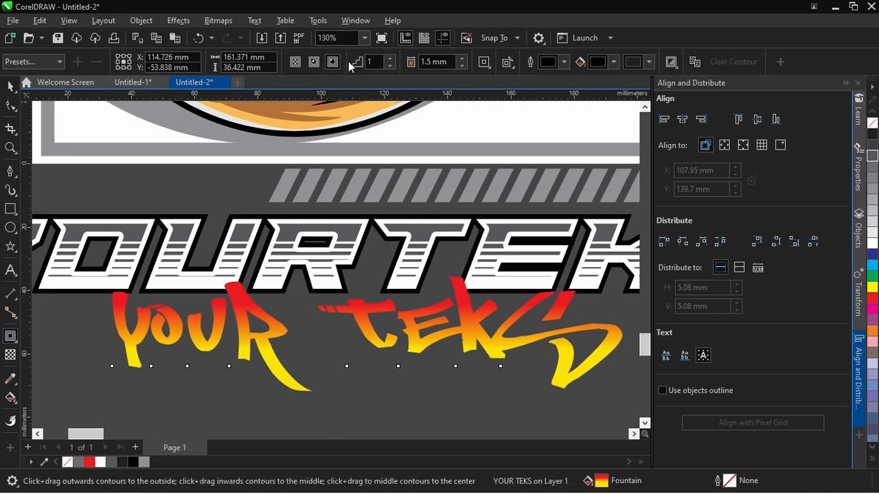
left_click(334, 64)
left_click(10, 86)
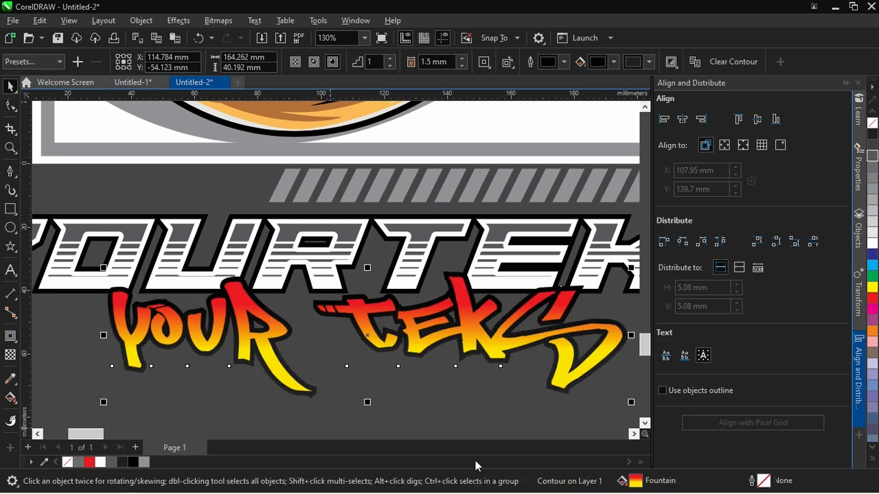
Separate the contour from the YOUR TEKS text and fill it with rich black
key("Escape")
left_click(624, 336)
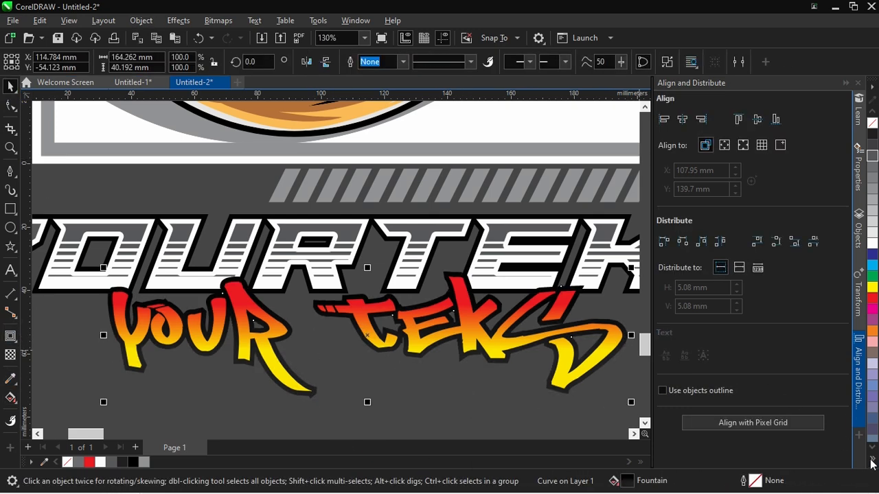
left_click(873, 459)
left_click(861, 155)
left_click(622, 402)
scroll(610, 276, "up", 1)
Break apart the YOURTEKS contour and fill its outer shape with rich black, C 75, M 68, Y 65, K 90
left_click(610, 274)
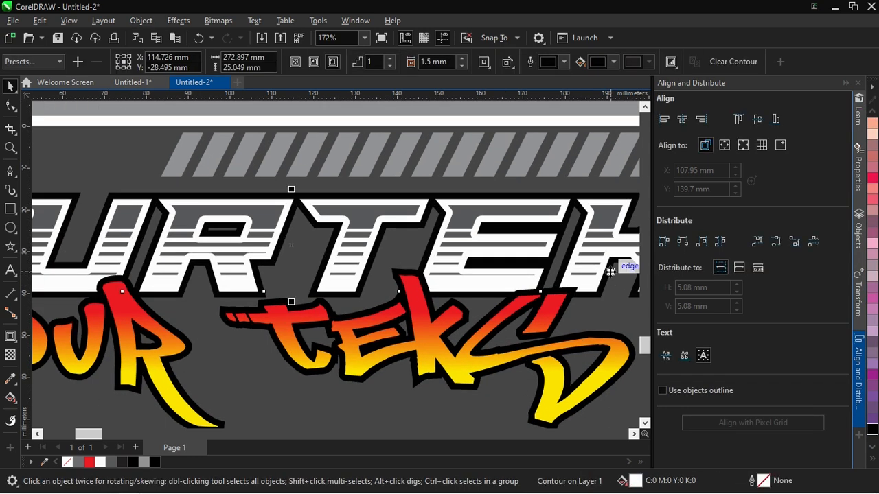
key("ctrl+k")
left_click(614, 290)
left_click(618, 312)
left_click(616, 265)
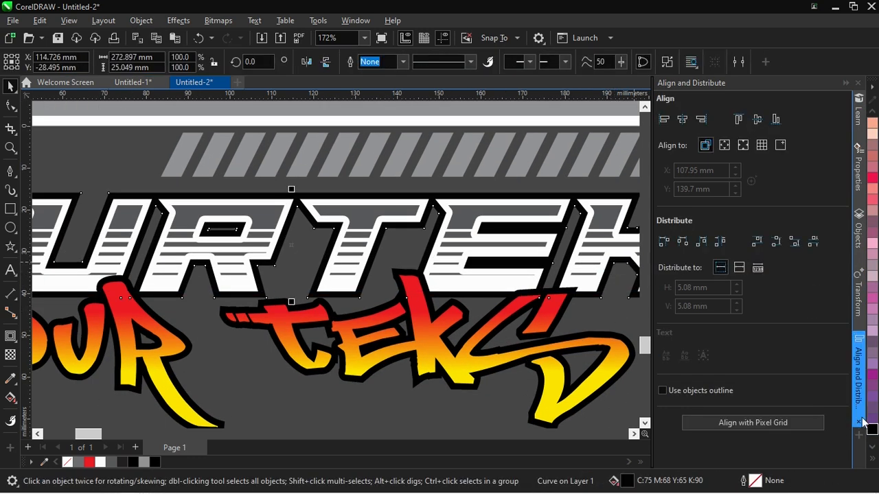
left_click(872, 430)
Group the YOURTEKS and YOUR TEKS lettering and move the group up onto the lower part of the artwork
scroll(308, 296, "down", 5)
left_click_drag(557, 336, 140, 234)
scroll(341, 253, "up", 1)
key("ctrl+g")
left_click_drag(349, 266, 349, 196)
left_click(349, 197)
Rotate the lettering group about 9° counterclockwise and position it across the bottom of the frame
left_click_drag(541, 209, 538, 173)
scroll(446, 269, "down", 2)
scroll(426, 275, "up", 3)
left_click_drag(227, 241, 233, 260)
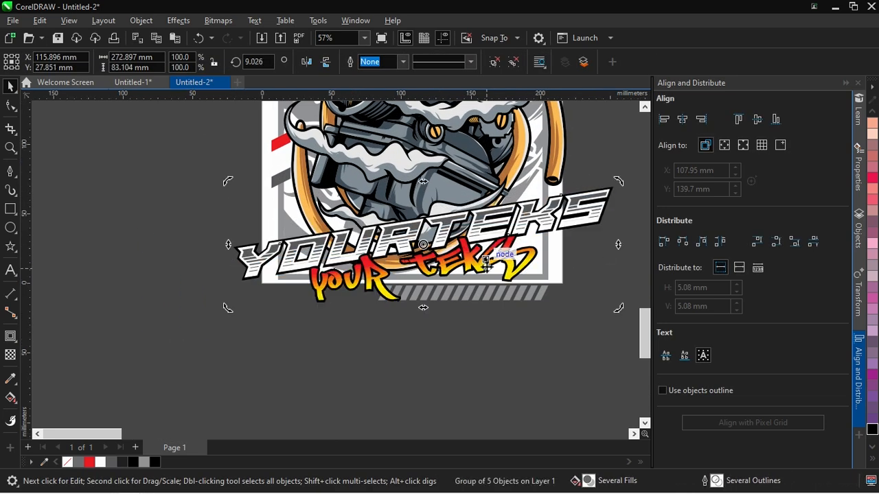
Reposition the slanted grey stripe row just beneath the page's lower edge
left_click_drag(561, 328, 539, 309)
scroll(486, 297, "up", 1)
left_click_drag(488, 296, 487, 335)
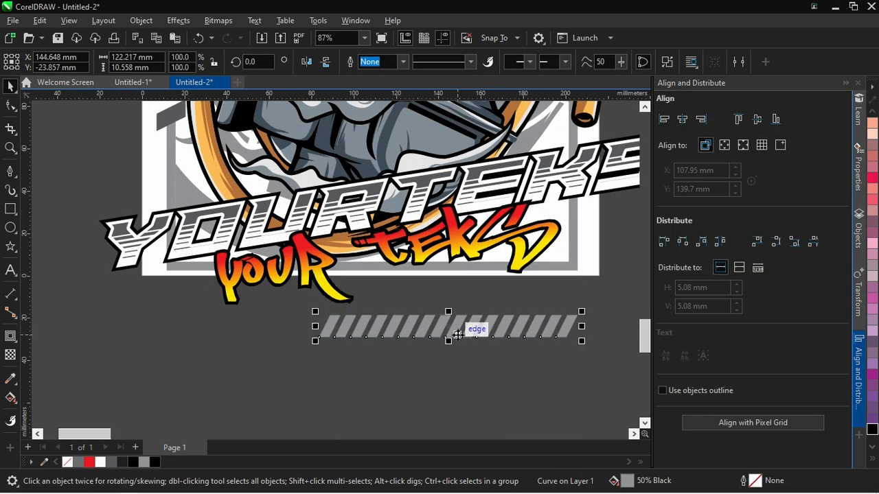
scroll(516, 328, "up", 1)
left_click_drag(589, 330, 594, 287)
Try deleting the left part of the slanted stripe row by its nodes, and undo the deletion
left_click(10, 106)
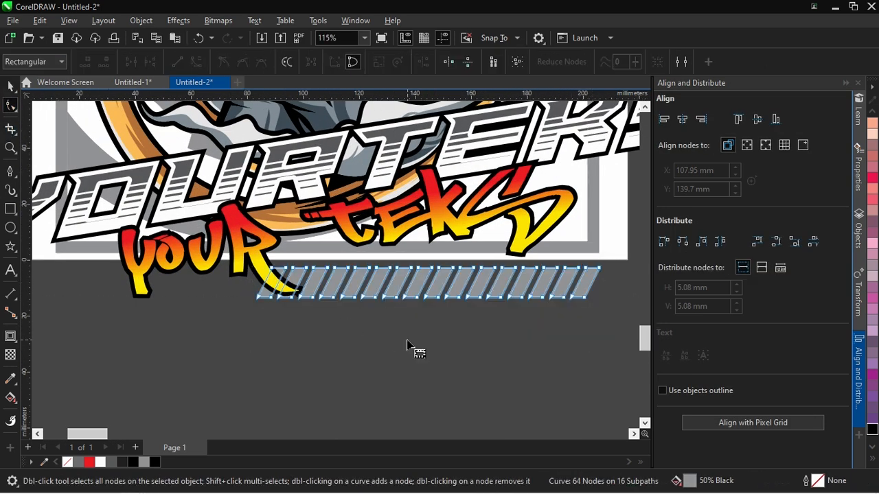
scroll(394, 301, "up", 3)
left_click_drag(426, 241, 385, 274)
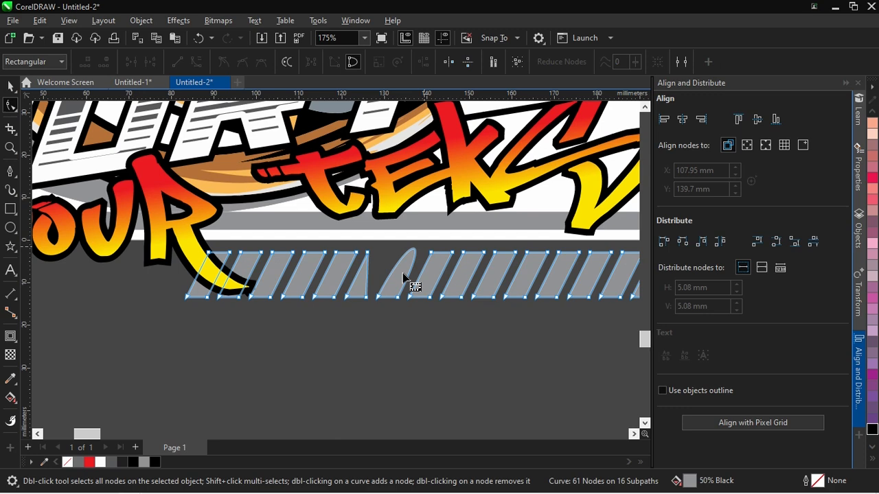
left_click_drag(320, 278, 170, 245)
key("Delete")
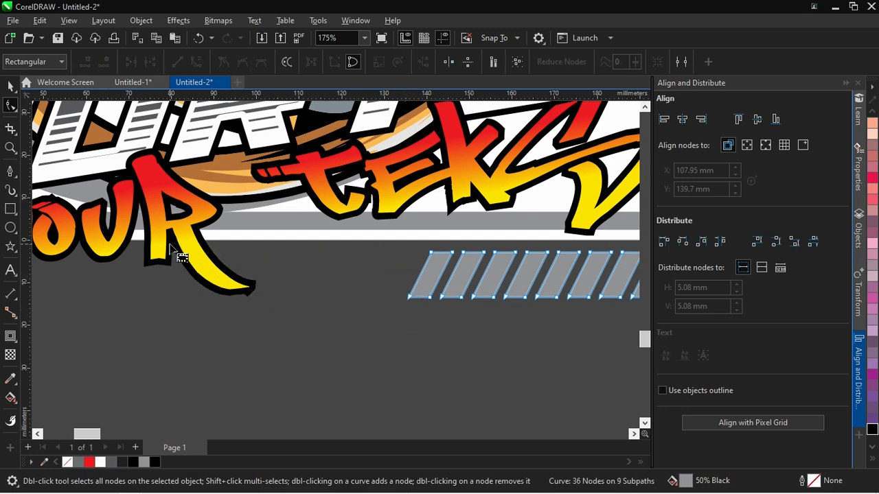
scroll(258, 302, "down", 3)
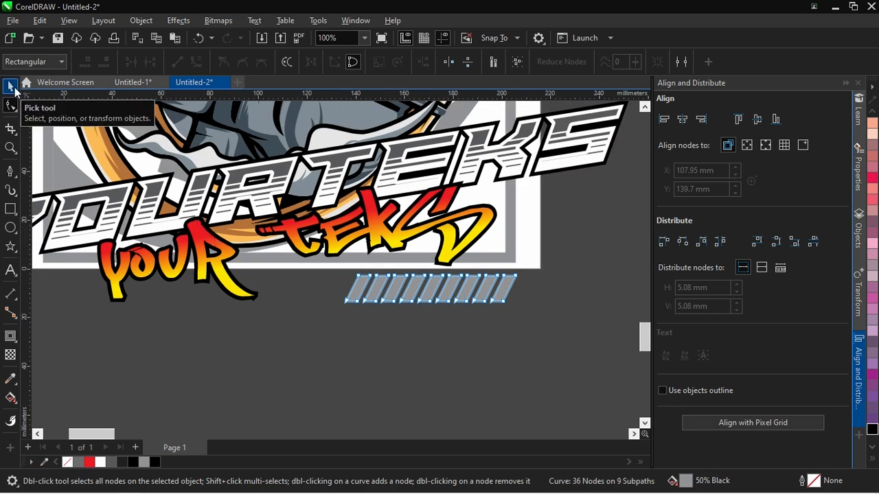
key("ctrl+z")
Delete the three leftmost slanted stripes that overlap the tail of the YOUR TEKS lettering
scroll(296, 343, "up", 3)
left_click_drag(252, 315, 137, 261)
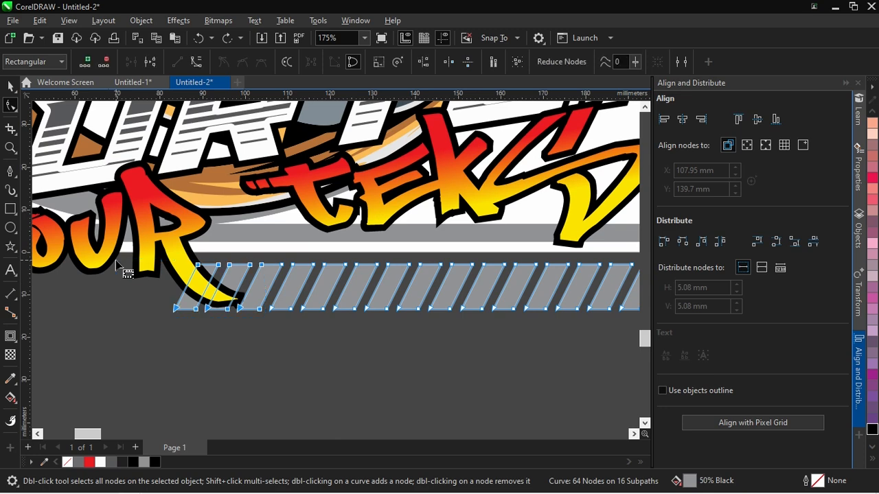
key("Delete")
scroll(288, 260, "down", 6)
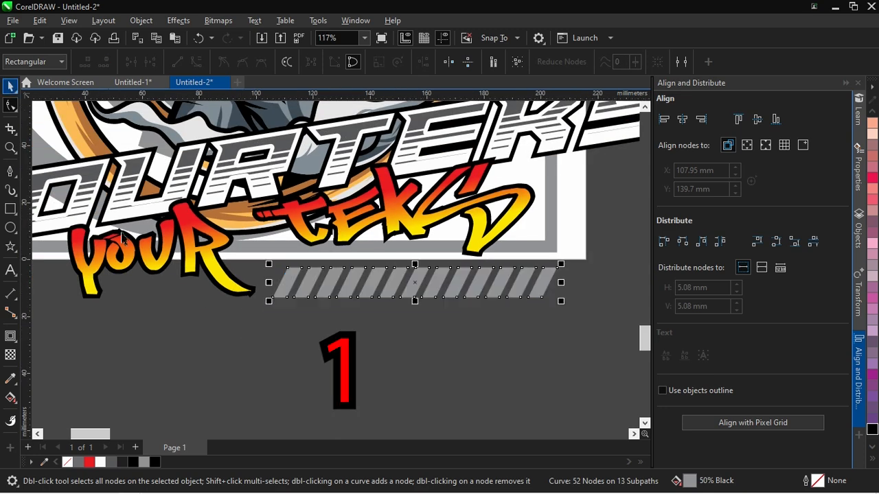
Draw a rectangle about 181 × 54 mm over the frame's cut upper corner and top edge, and convert it to curves
key("space")
scroll(577, 308, "down", 1)
scroll(392, 295, "up", 1)
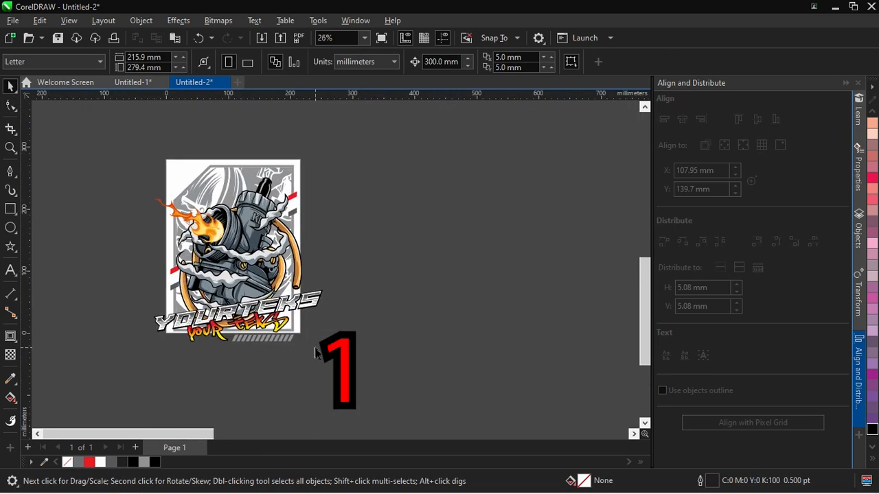
scroll(192, 145, "up", 3)
left_click(12, 211)
left_click_drag(142, 294, 481, 194)
left_click(10, 105)
scroll(422, 317, "up", 1)
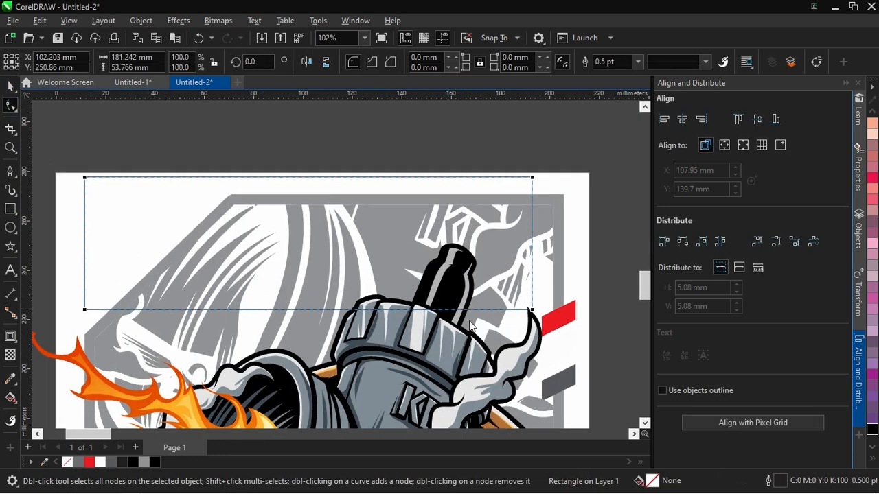
key("ctrl+q")
Add a node and reshape the rectangle so its lower edges run parallel to the frame's cut corner and top edge
double_click(128, 310)
left_click_drag(129, 310, 201, 186)
left_click_drag(529, 315, 539, 192)
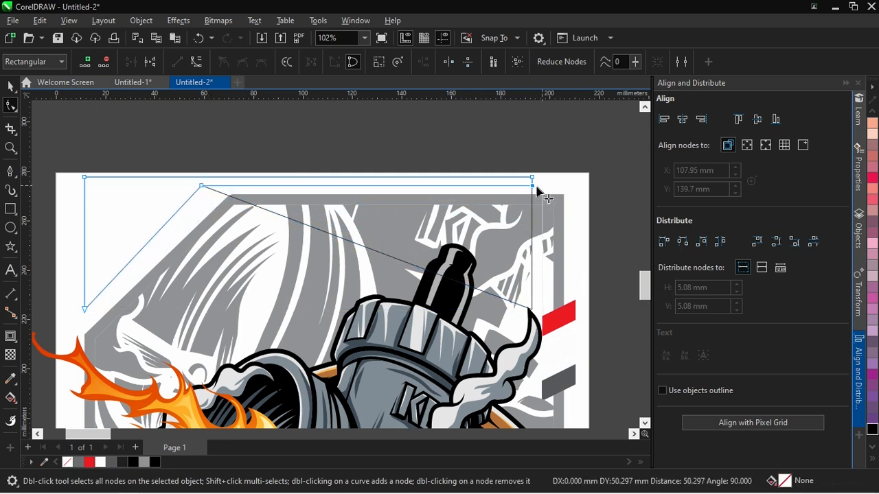
scroll(202, 190, "up", 2)
left_click_drag(201, 185, 236, 184)
left_click_drag(46, 348, 46, 363)
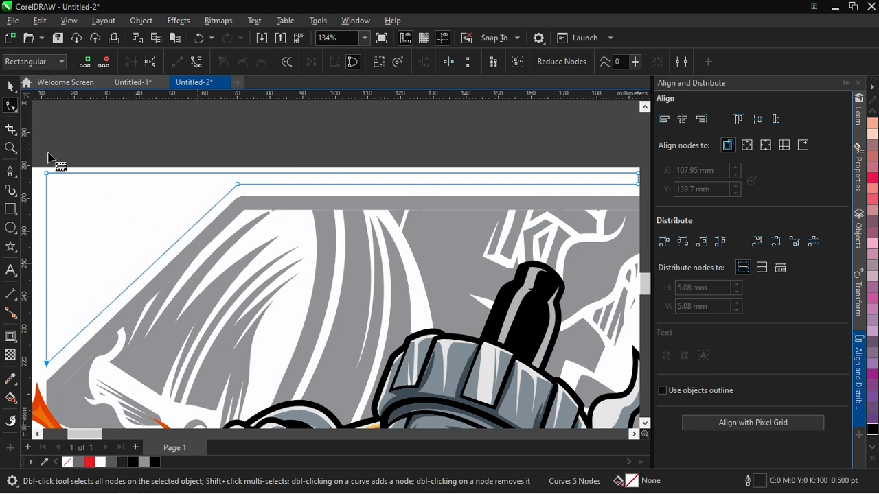
Nudge the cut-corner shape slightly toward the frame, fill it white and remove its outline
key("space")
scroll(264, 180, "up", 3)
left_click_drag(246, 184, 246, 190)
scroll(298, 155, "down", 5)
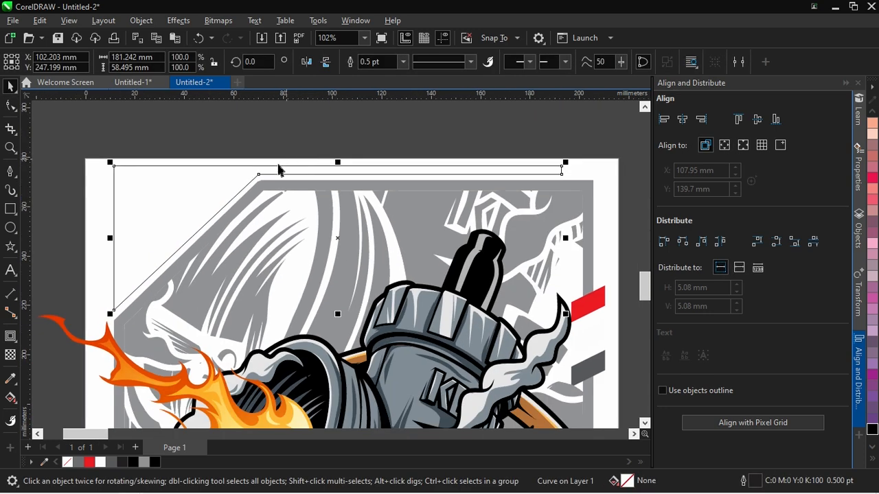
scroll(287, 165, "up", 2)
key("space")
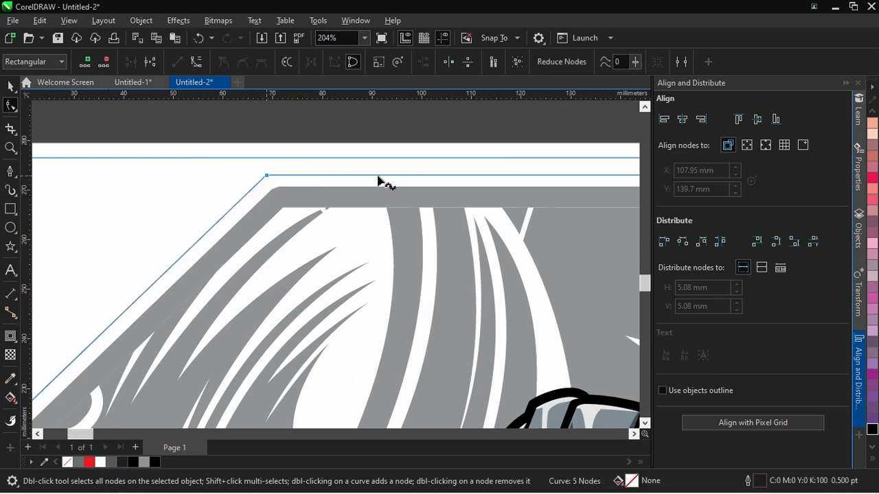
scroll(181, 314, "down", 3)
key("space")
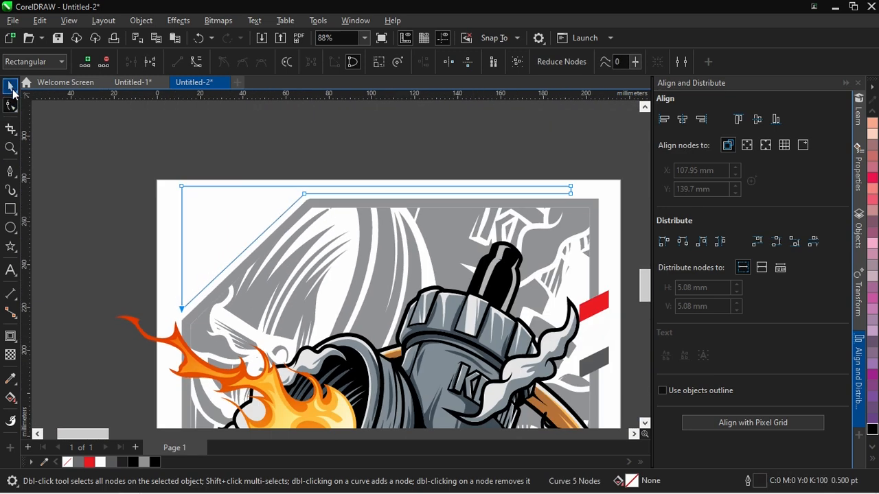
right_click(71, 465)
left_click(120, 248)
Group all the artwork, size the group to about 242 × 257 mm and move it off the page to the right
scroll(125, 201, "down", 7)
left_click_drag(105, 120, 429, 426)
key("ctrl+g")
scroll(337, 329, "up", 1)
left_click_drag(332, 374, 317, 368)
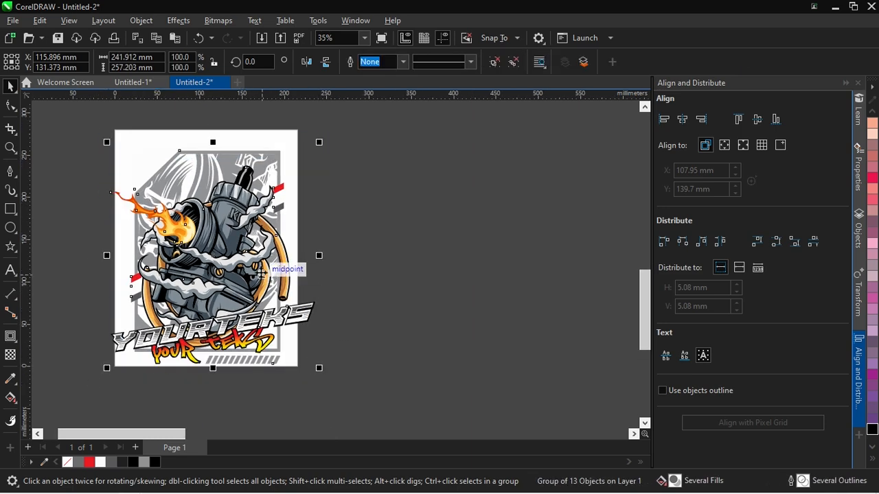
left_click_drag(199, 242, 491, 244)
left_click(267, 249)
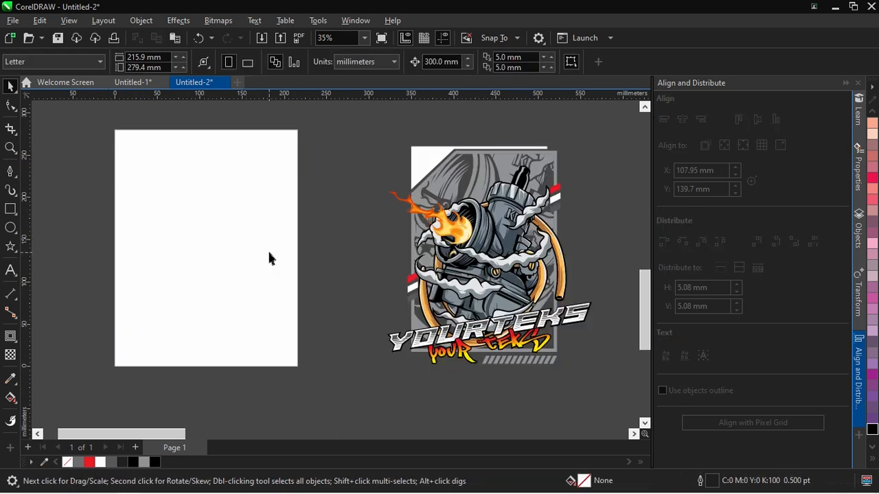
Import mockup tshirt 2.cdr onto the page and switch the page orientation to landscape
key("ctrl+i")
scroll(292, 217, "down", 5)
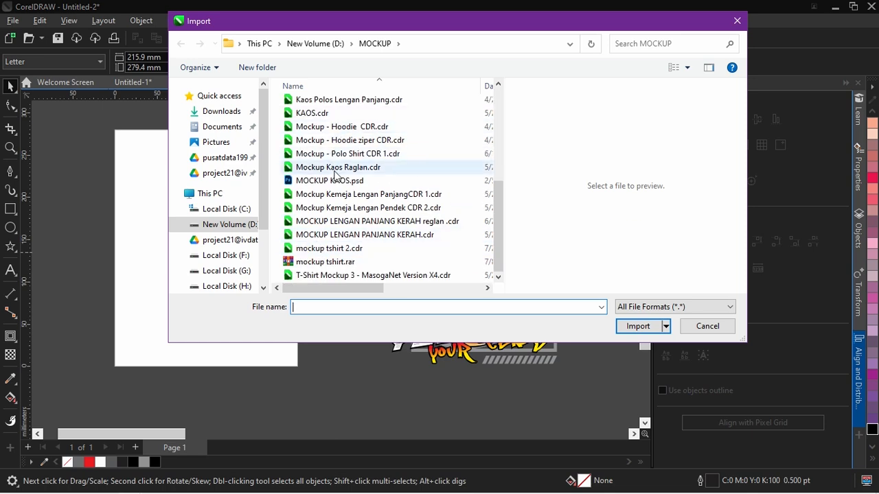
left_click(328, 248)
left_click(631, 349)
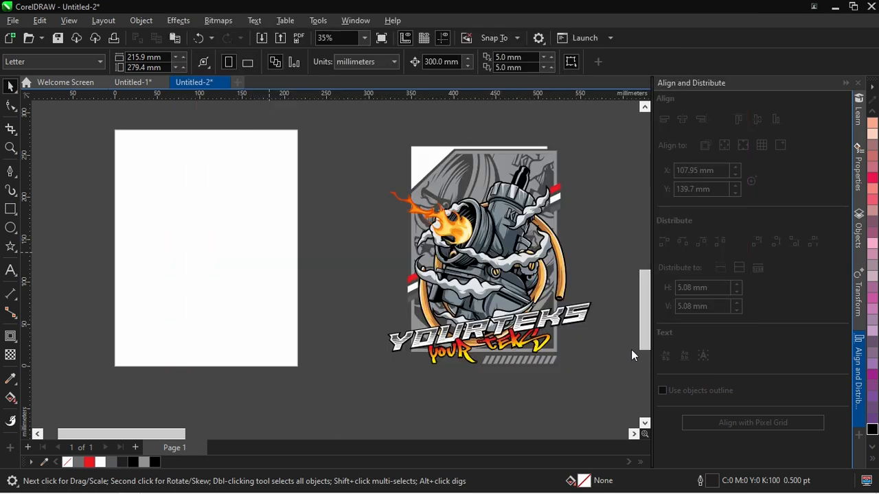
left_click(92, 198)
key("Escape")
left_click(247, 62)
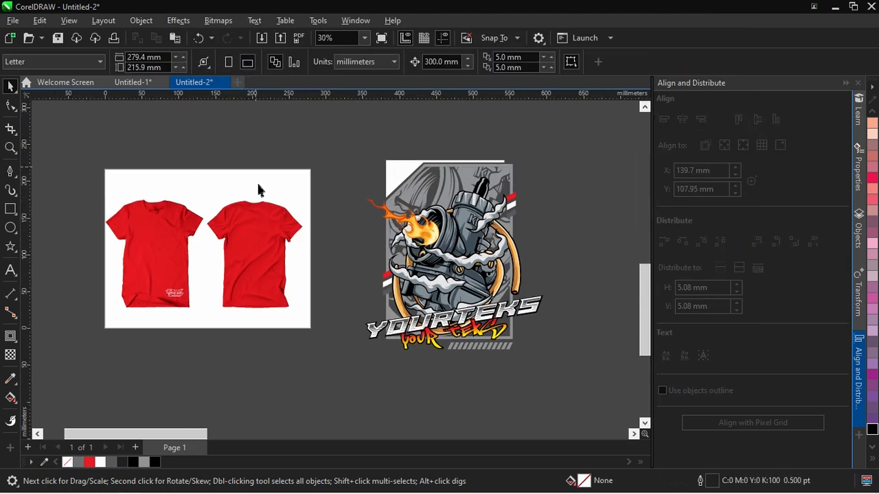
Recolour both T-shirts of the mockup with black C0 M0 Y0 K100
left_click(130, 228)
scroll(130, 229, "up", 1)
left_click(872, 430)
scroll(95, 240, "up", 2)
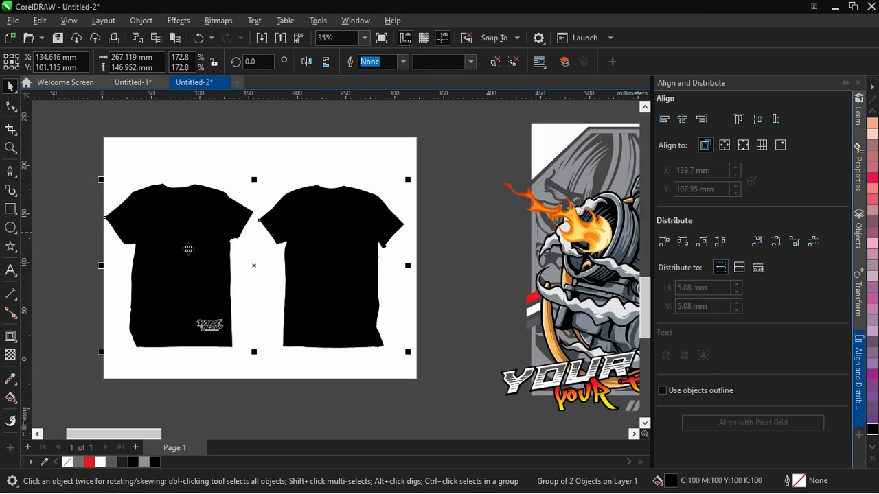
left_click(125, 463)
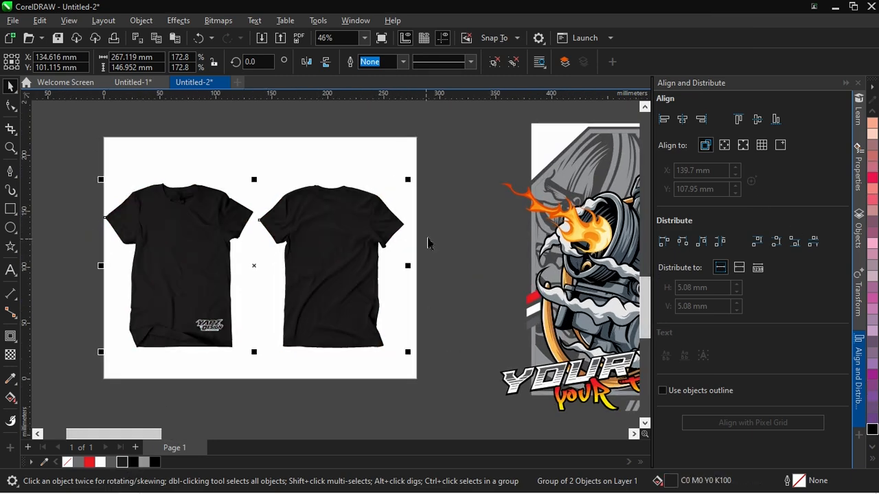
left_click(426, 243)
Scale the carburettor artwork group to about 84 × 89 mm and place it over the back-view T-shirt
scroll(541, 318, "down", 4)
left_click_drag(384, 131, 383, 130)
scroll(462, 220, "up", 1)
left_click_drag(590, 172, 473, 294)
left_click_drag(443, 329, 309, 264)
scroll(258, 255, "up", 4)
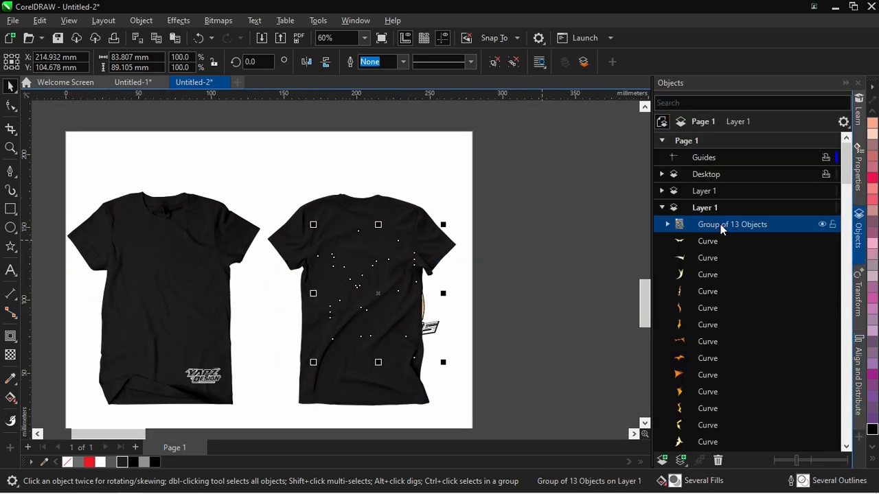
Bring the artwork group above the shirts on the Desktop layer, shrink it to about 61.5 × 65.4 mm and centre it on the back
scroll(371, 295, "up", 2)
left_click_drag(463, 381, 442, 357)
scroll(349, 277, "up", 3)
left_click_drag(350, 277, 359, 258)
left_click_drag(484, 376, 467, 364)
left_click_drag(395, 276, 395, 267)
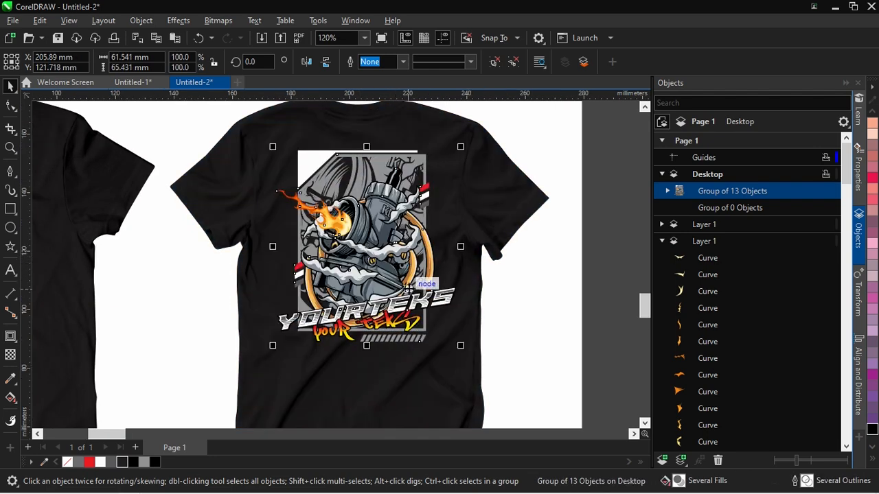
scroll(395, 271, "down", 2)
left_click_drag(449, 333, 443, 329)
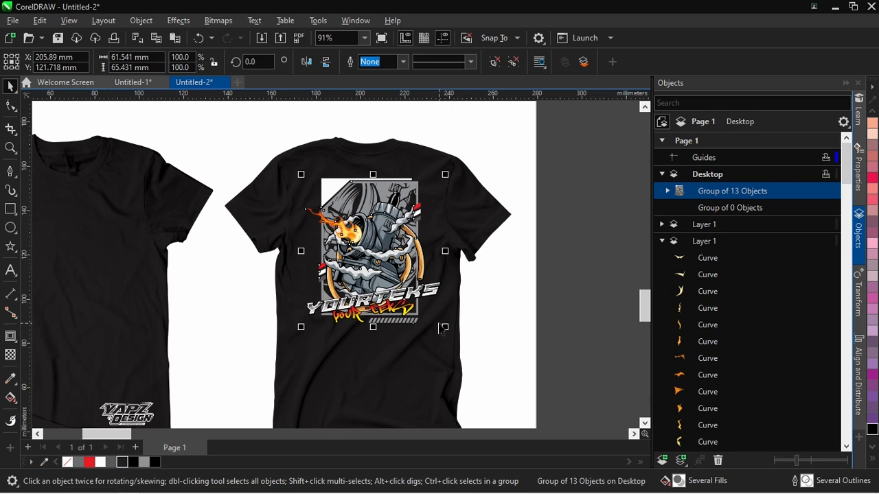
scroll(419, 306, "down", 1)
left_click(409, 294)
Add the text YOURTEKS in the empty area beside the page and set its font to Paladins
scroll(405, 293, "up", 3)
left_click(11, 271)
scroll(383, 251, "down", 1)
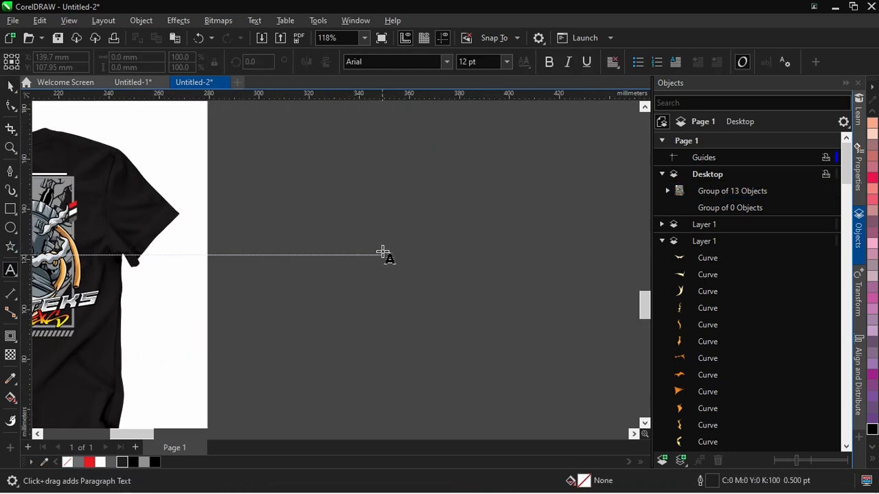
left_click(382, 251)
type("YOURTEKS")
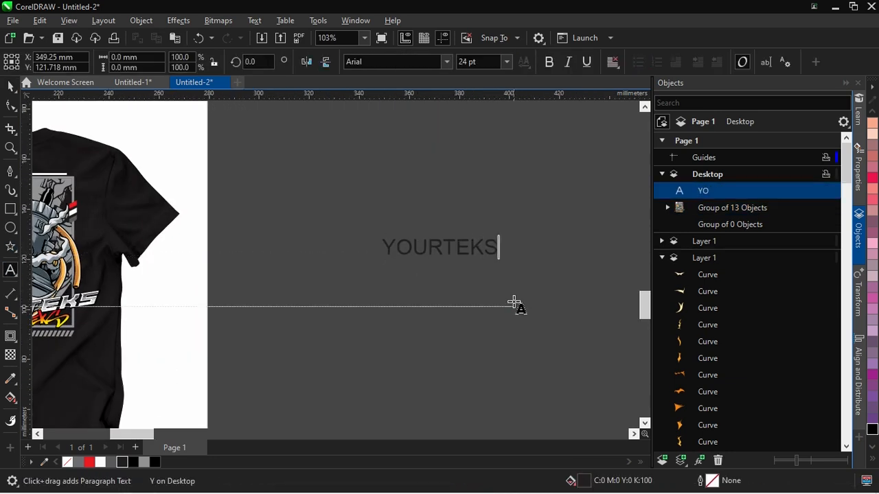
left_click(9, 86)
type("Paladins")
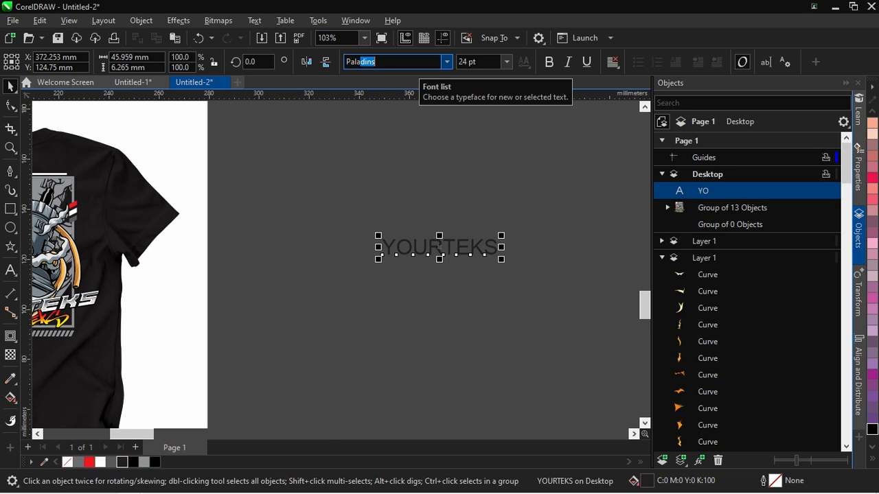
key("Return")
Enlarge the YOURTEKS text to about 110 mm wide
scroll(405, 226, "up", 2)
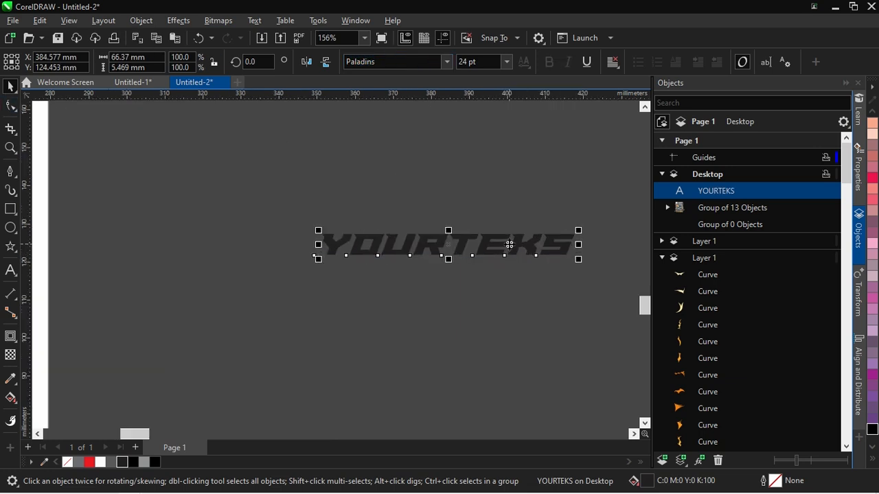
left_click_drag(516, 213, 628, 184)
scroll(402, 215, "down", 2)
scroll(430, 217, "up", 3)
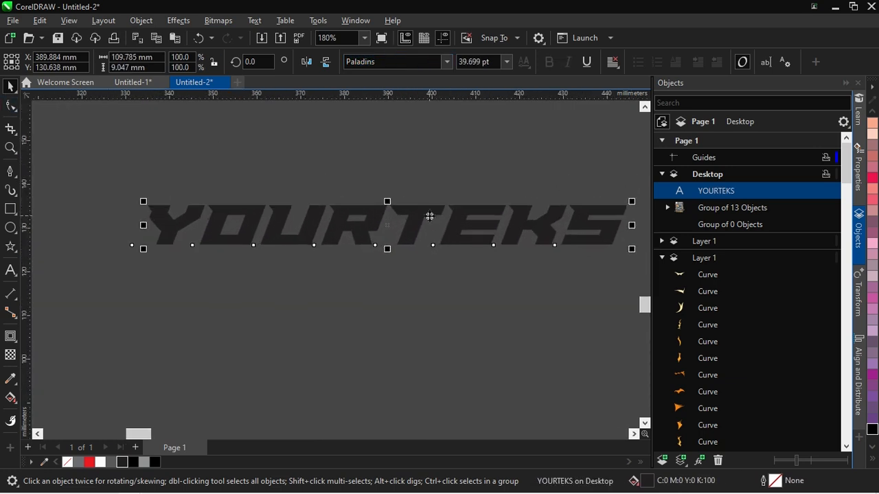
Apply a 1.5 mm inside contour to the YOURTEKS text, and try an offset of 5 mm
left_click(10, 336)
left_click(315, 62)
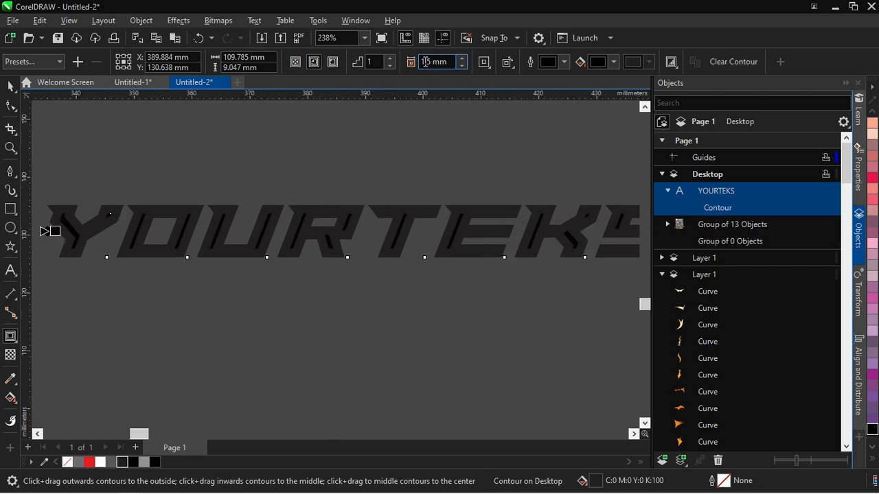
type("5")
key("Return")
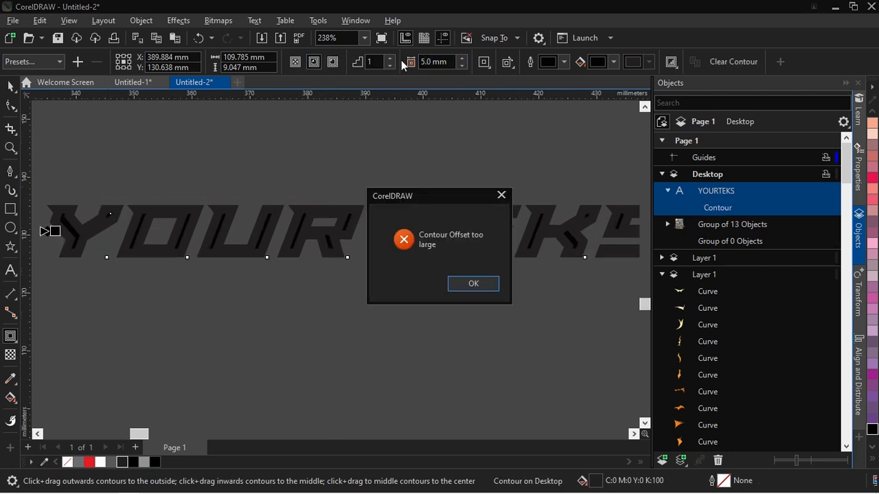
left_click(501, 196)
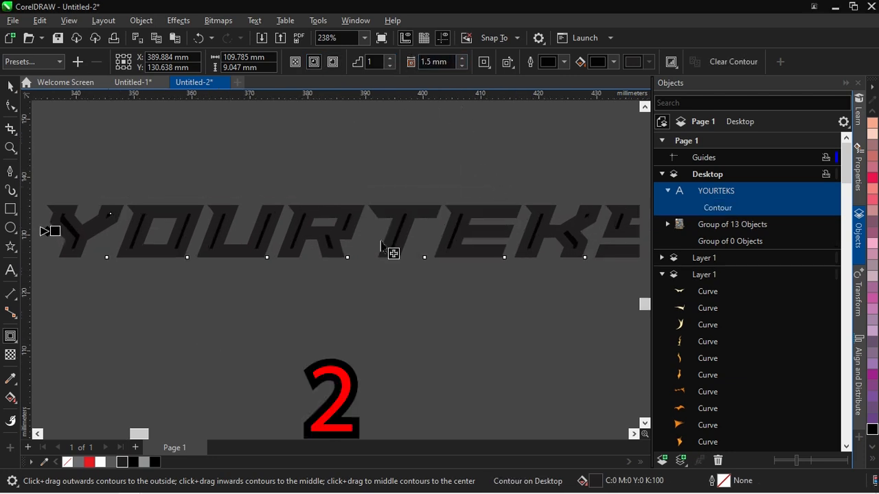
Scale the contoured YOURTEKS lettering up to about 355 mm wide
scroll(382, 247, "down", 3)
left_click(10, 87)
scroll(151, 188, "down", 2)
left_click_drag(373, 234, 629, 374)
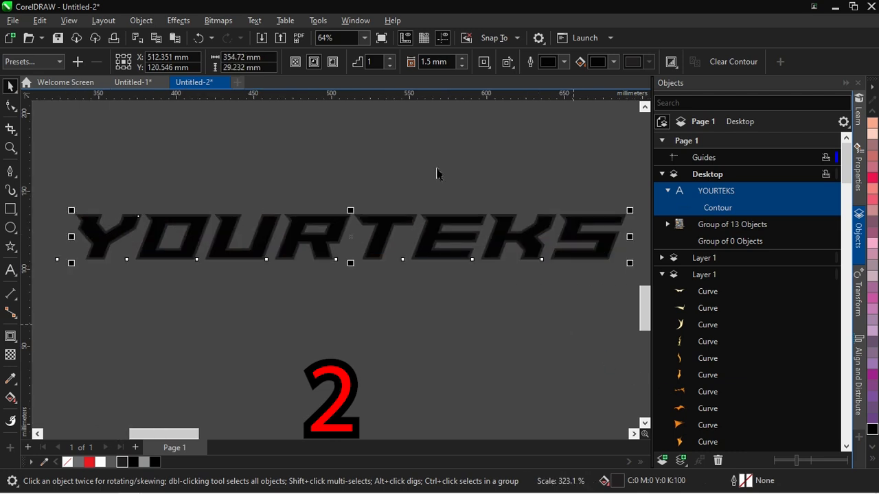
Break the inner contour apart from the YOURTEKS text, test-move the separated curve and undo the move
scroll(385, 169, "up", 2)
key("ctrl+k")
left_click(379, 190)
scroll(344, 222, "up", 1)
left_click_drag(328, 233, 364, 237)
key("ctrl+z")
scroll(367, 241, "down", 3)
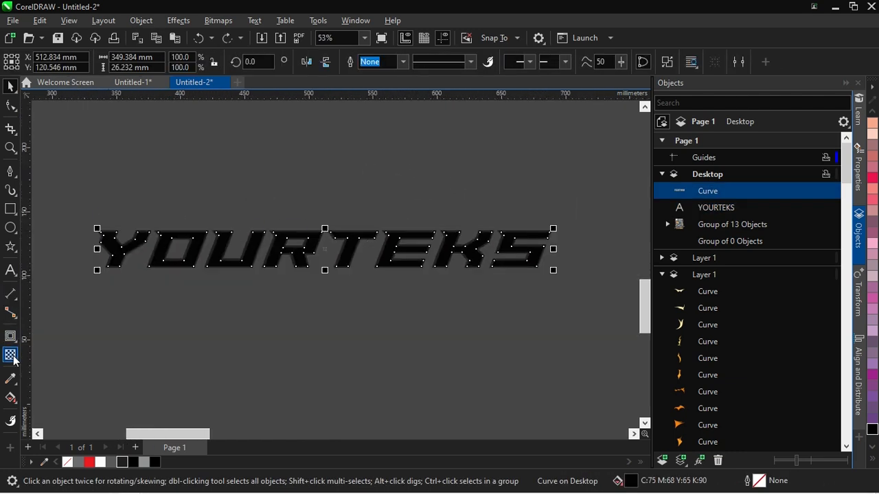
Apply a vertical fountain transparency to the inner letter curve and fill the curve with 70% black
left_click(11, 355)
scroll(398, 243, "up", 3)
left_click_drag(364, 248, 364, 300)
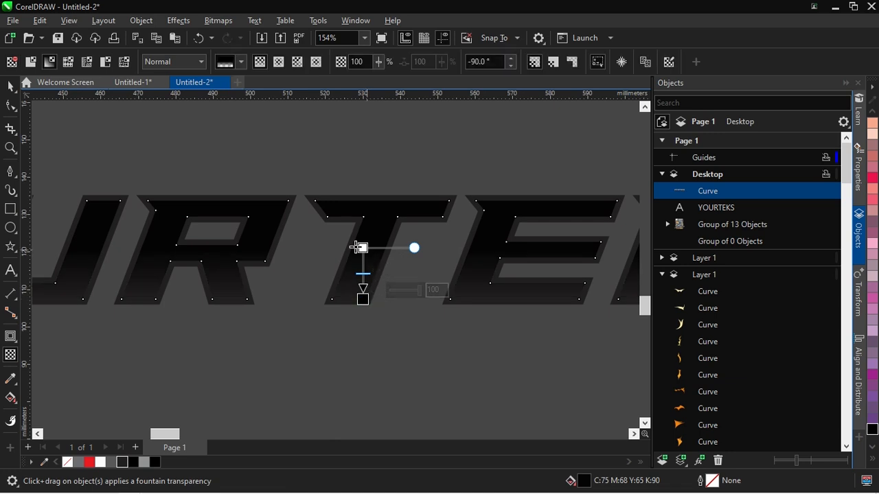
key("space")
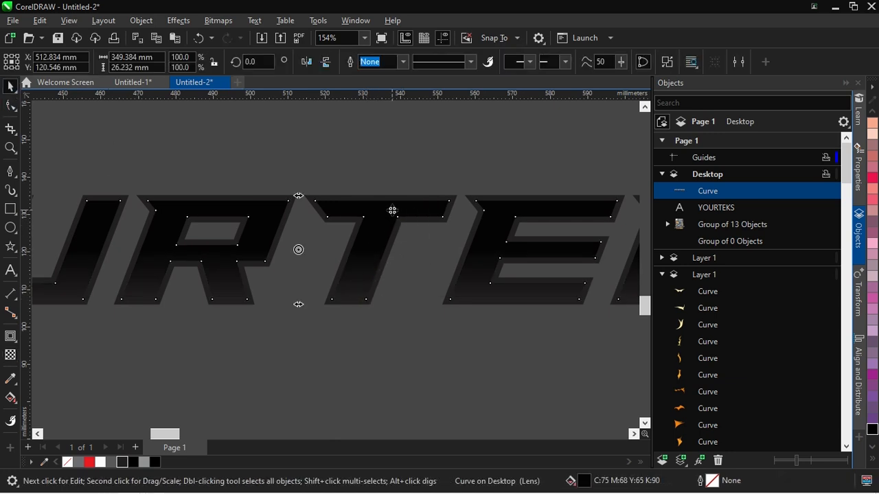
scroll(869, 324, "up", 6)
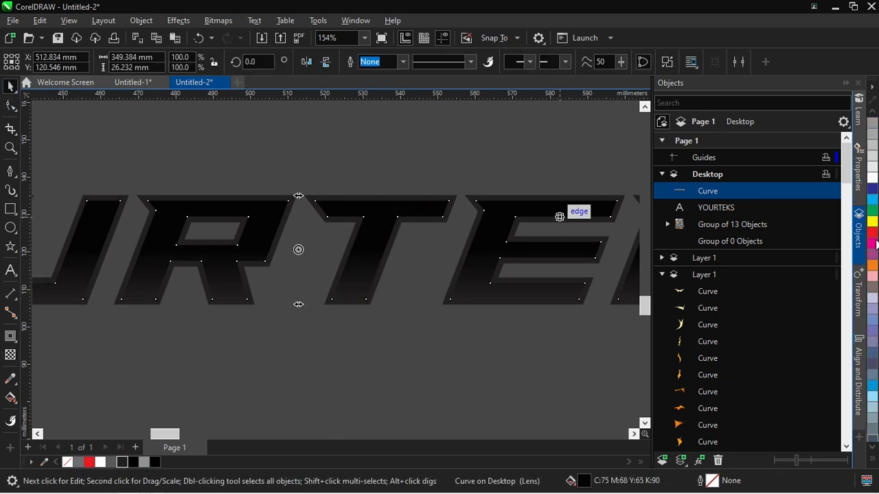
left_click(873, 166)
left_click(455, 153)
Fill the outer YOURTEKS text with white
scroll(517, 193, "up", 2)
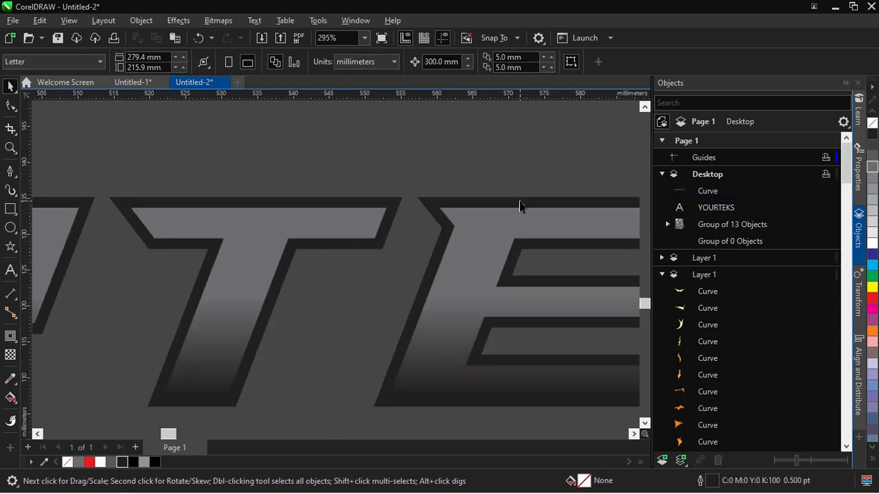
left_click(519, 204)
left_click(874, 245)
left_click(358, 283)
scroll(355, 213, "down", 2)
scroll(440, 213, "up", 1)
Adjust the inner curve's transparency to start near the letter tops and fade out above their bottoms
left_click(398, 272)
left_click(12, 332)
left_click(10, 355)
left_click_drag(214, 278, 217, 221)
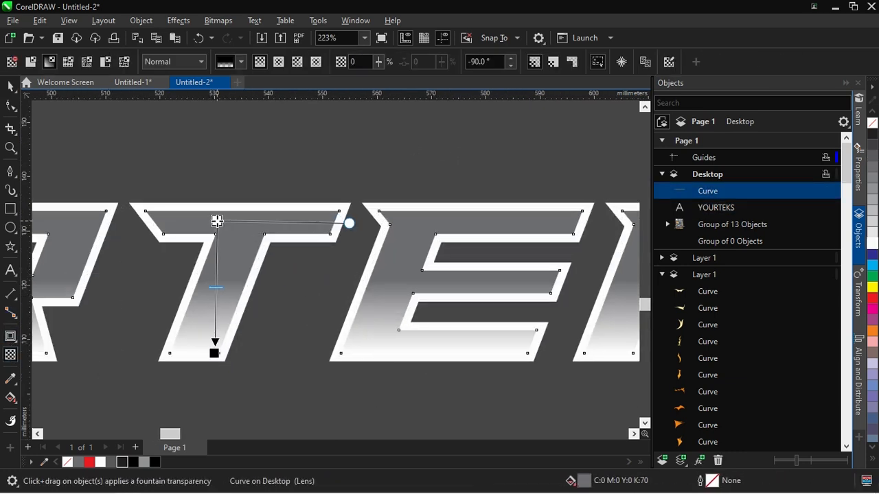
left_click_drag(214, 353, 217, 315)
left_click(9, 87)
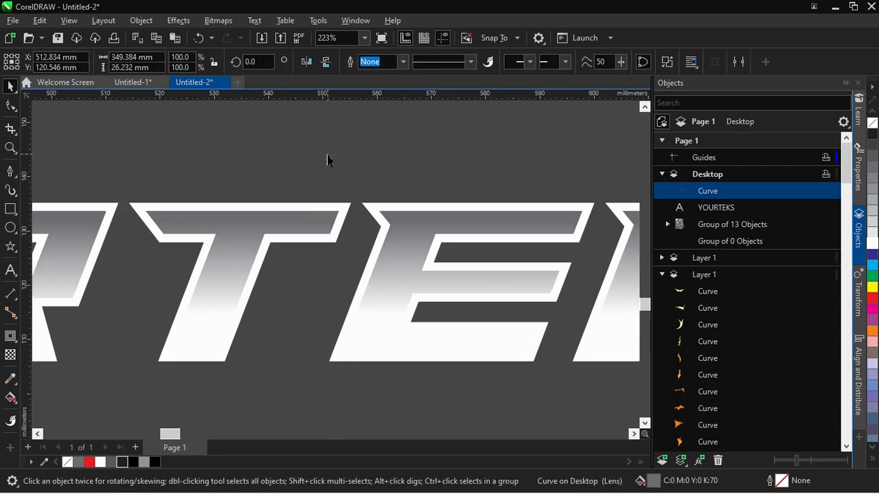
left_click(328, 158)
Apply a black one-step outside contour of 5 mm to the white YOURTEKS text
scroll(351, 201, "down", 1)
scroll(351, 201, "up", 1)
left_click(351, 204)
left_click(5, 337)
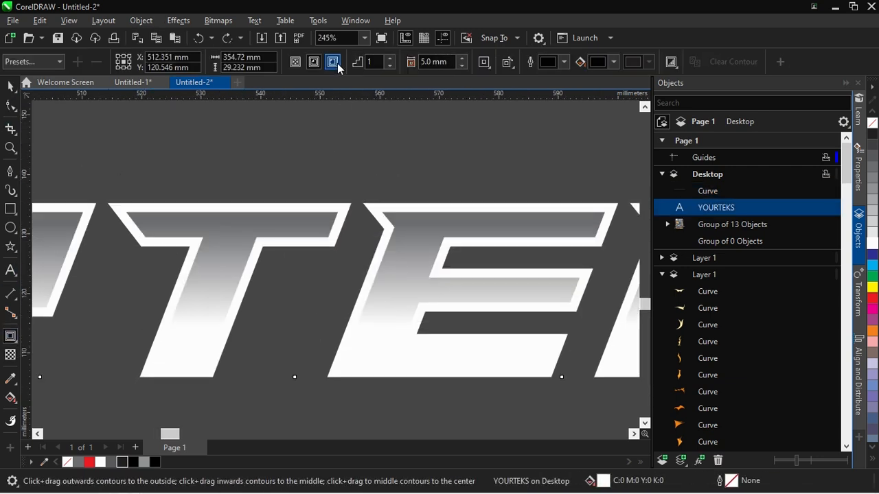
left_click(335, 64)
scroll(389, 96, "down", 3)
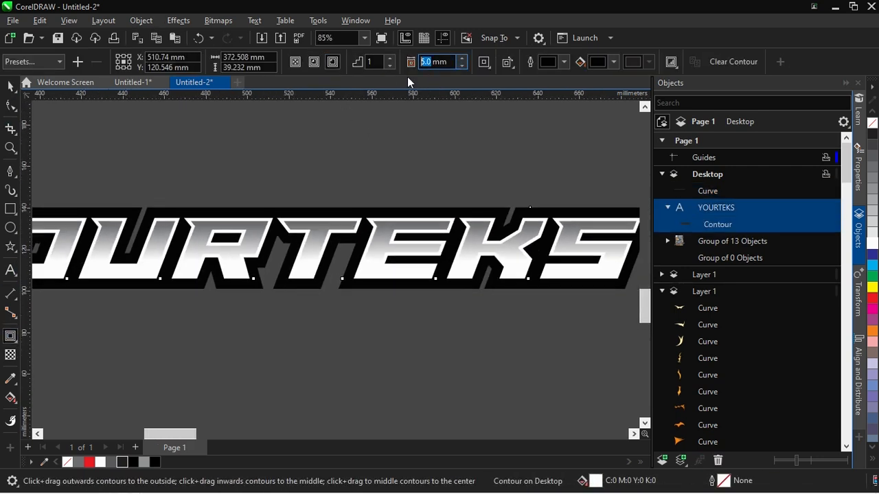
Reduce the black outside contour of the YOURTEKS lettering to a 3 mm offset
type("3")
key("Return")
left_click(8, 83)
left_click(362, 171)
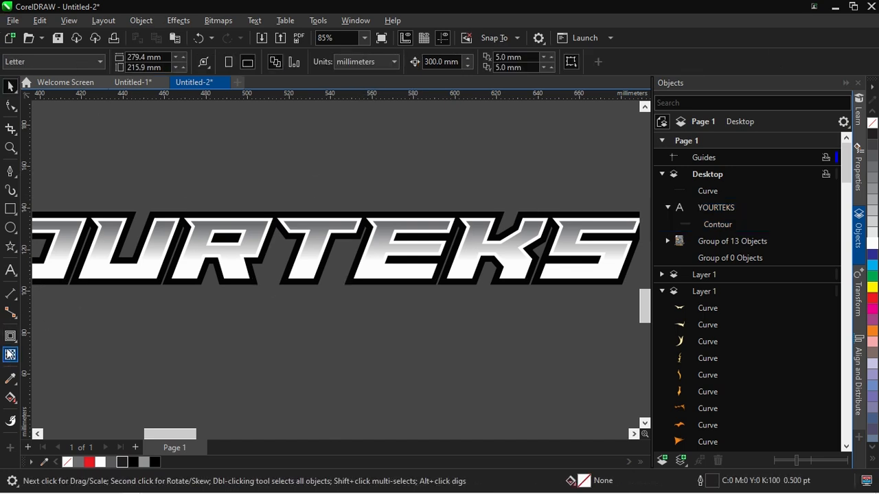
Add the text YOUR TEKS below the YOURTEKS lettering and set its font to Most Wazted
left_click(10, 270)
left_click_drag(168, 334, 467, 340)
type("YO")
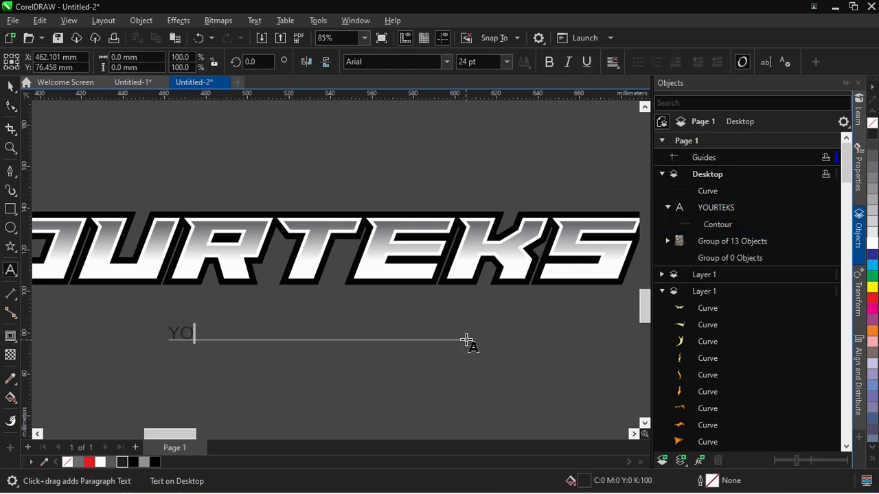
type("UR TEKS")
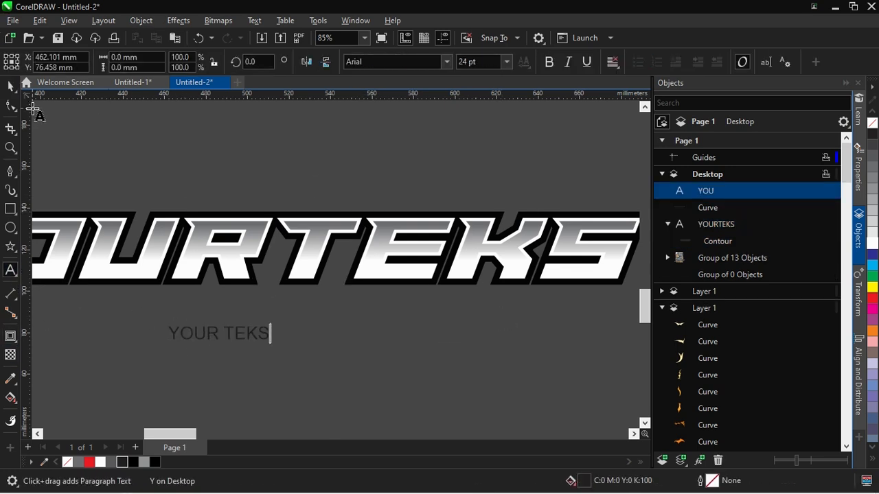
key("ctrl+space")
type("Most Wazted")
key("Return")
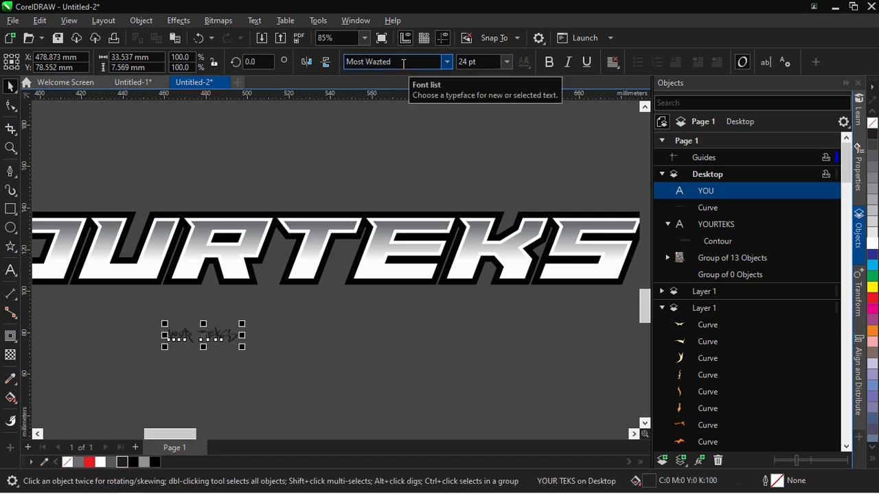
Enlarge YOUR TEKS to about 241 mm wide and centre it beneath the YOURTEKS lettering, slightly overlapping its lower edge
left_click_drag(243, 348, 541, 399)
scroll(537, 396, "down", 2)
scroll(361, 357, "up", 1)
left_click_drag(361, 357, 406, 343)
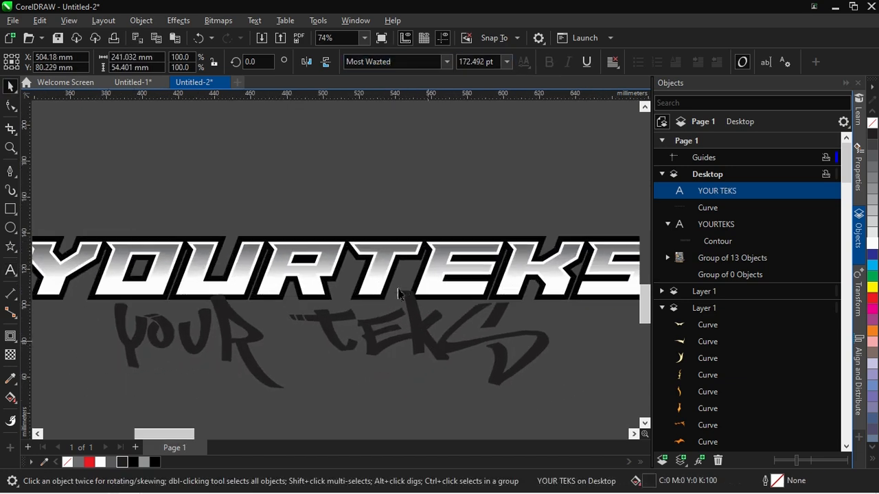
left_click(383, 266, "shift")
key("c")
key("Escape")
left_click_drag(433, 327, 432, 320)
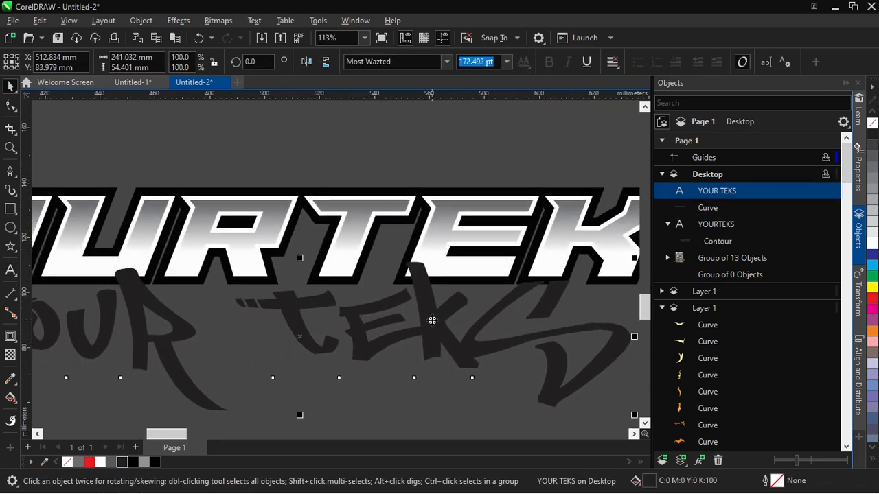
Apply a vertical fountain fill to YOUR TEKS and make its upper colour red
scroll(438, 317, "down", 2)
key("g")
scroll(385, 349, "up", 2)
left_click_drag(302, 277, 303, 352)
left_click(302, 276)
left_click(334, 268)
left_click(399, 327)
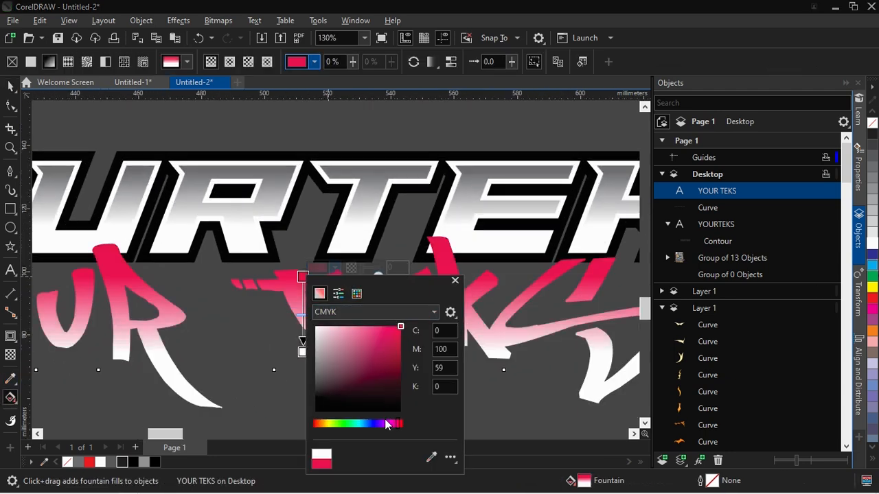
left_click(455, 280)
Change the lower colour of the YOUR TEKS fountain fill to yellow
left_click(303, 351)
left_click(335, 343)
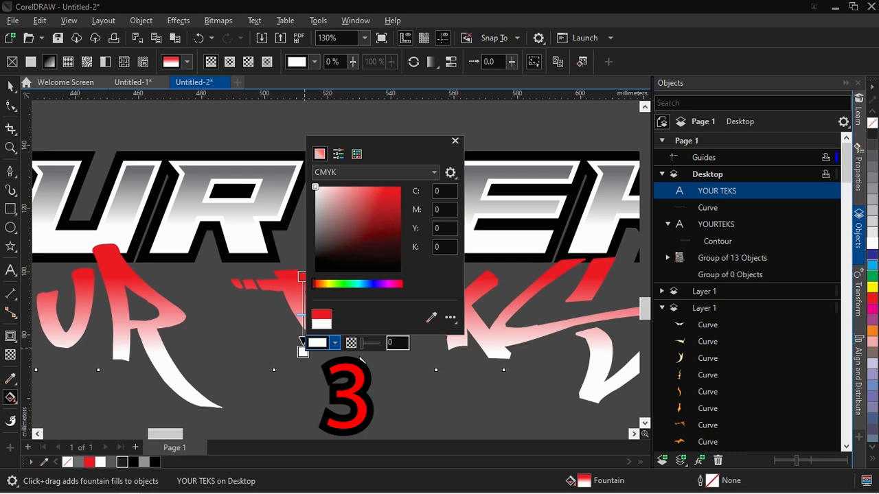
left_click(400, 187)
left_click(326, 284)
left_click(454, 141)
Apply a black one-step outside contour of 3 mm to the YOUR TEKS text
key("space")
left_click(10, 336)
left_click(332, 62)
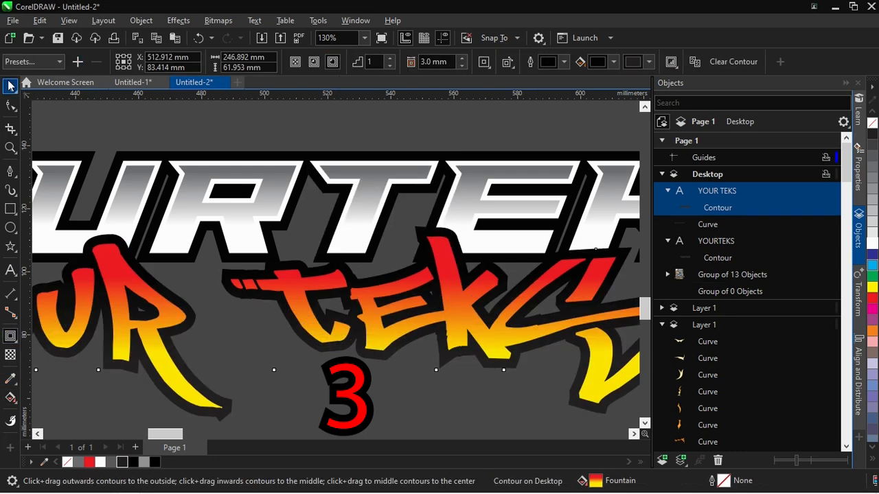
scroll(290, 267, "down", 4)
key("space")
left_click(517, 361)
Group both lettering pieces with their contours and inner curve, and move the group onto the front T-shirt
scroll(406, 285, "down", 2)
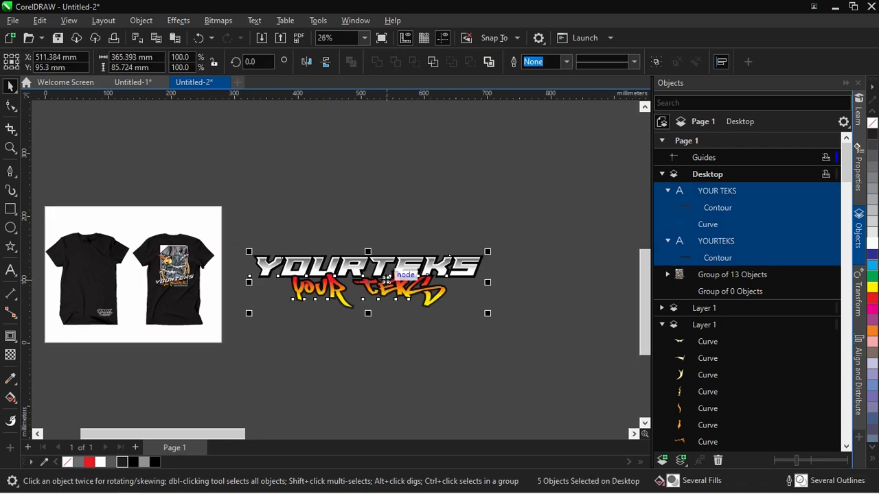
key("ctrl+g")
left_click_drag(302, 300, 135, 310)
Scale the lettering group down to about 50 mm wide and place it on the front T-shirt's chest
scroll(135, 310, "up", 2)
left_click_drag(431, 337, 322, 302)
scroll(230, 276, "up", 2)
left_click_drag(268, 308, 232, 254)
scroll(212, 258, "up", 2)
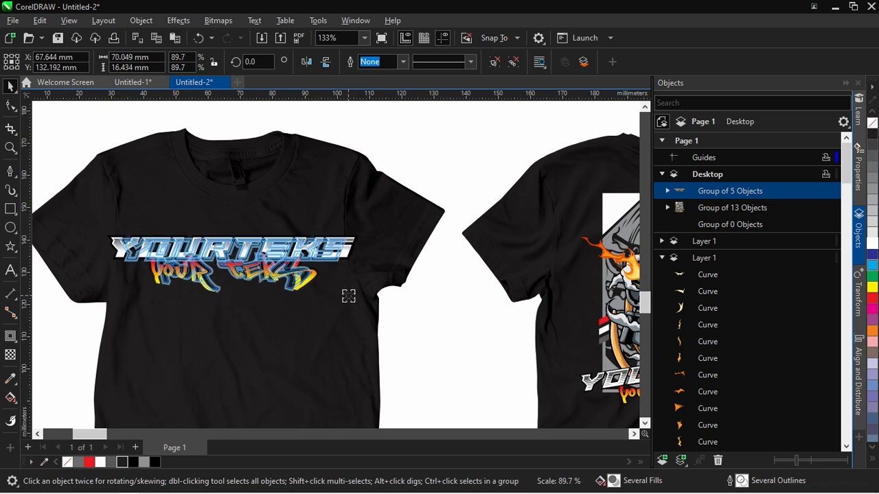
scroll(234, 266, "up", 1)
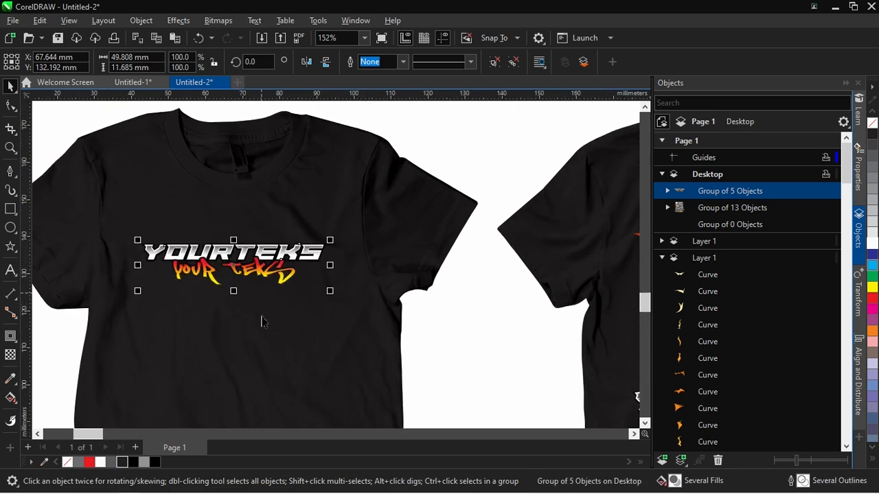
Centre the lettering group horizontally on the front T-shirt
scroll(263, 323, "down", 3)
left_click(278, 275)
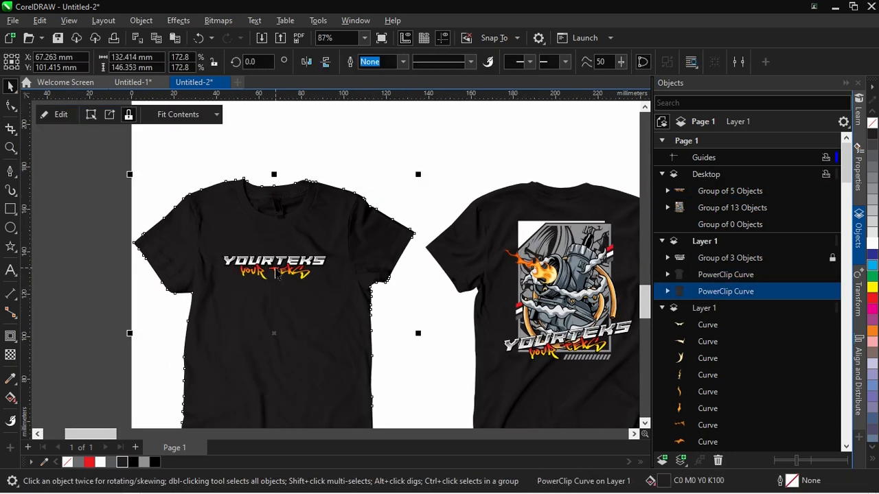
left_click(277, 272)
left_click(284, 311, "shift")
key("c")
left_click(92, 322)
Centre the carburettor artwork group horizontally on the back T-shirt
scroll(92, 322, "down", 2)
scroll(195, 393, "up", 1)
left_click(450, 275)
left_click(452, 344, "shift")
key("c")
scroll(449, 314, "down", 2)
left_click(361, 268)
scroll(361, 269, "up", 1)
scroll(271, 206, "down", 1)
scroll(333, 341, "up", 2)
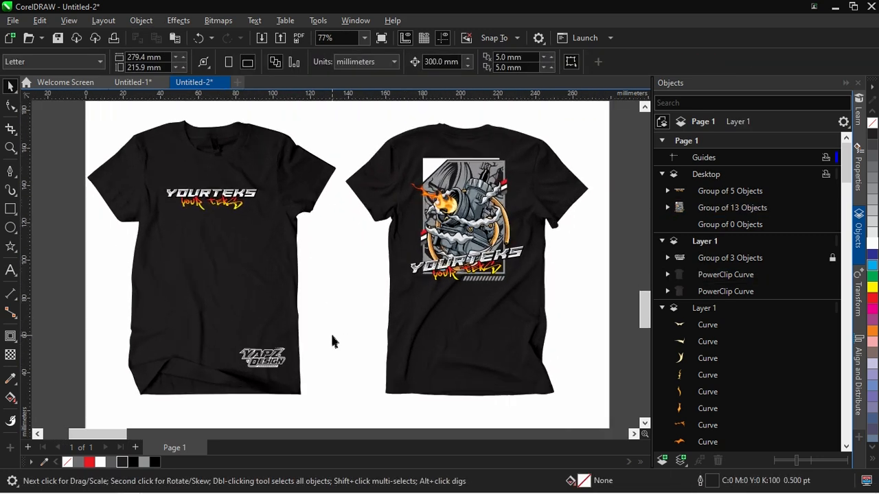